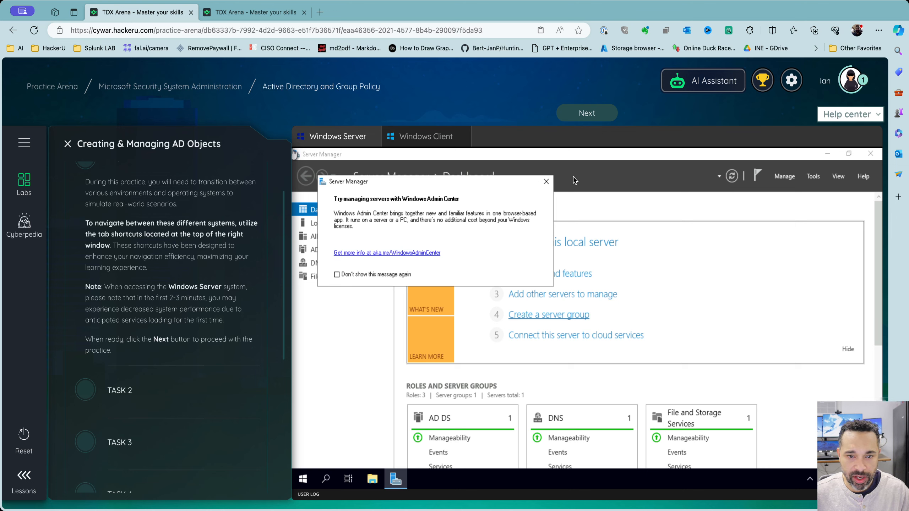
Dismiss the Windows Admin Center notice, check the Server and Client machines, and advance to Task 2
{"action": "left_click", "coordinate": [546, 182]}
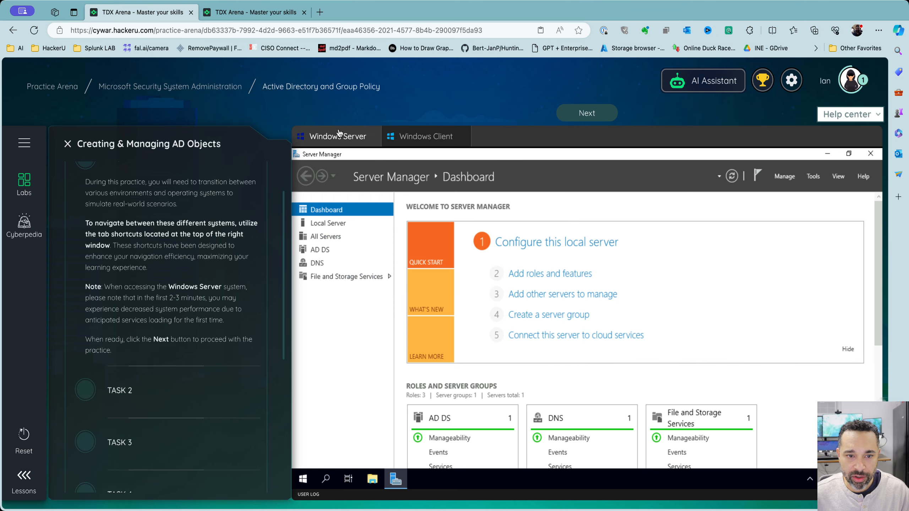
{"action": "left_click", "coordinate": [414, 144]}
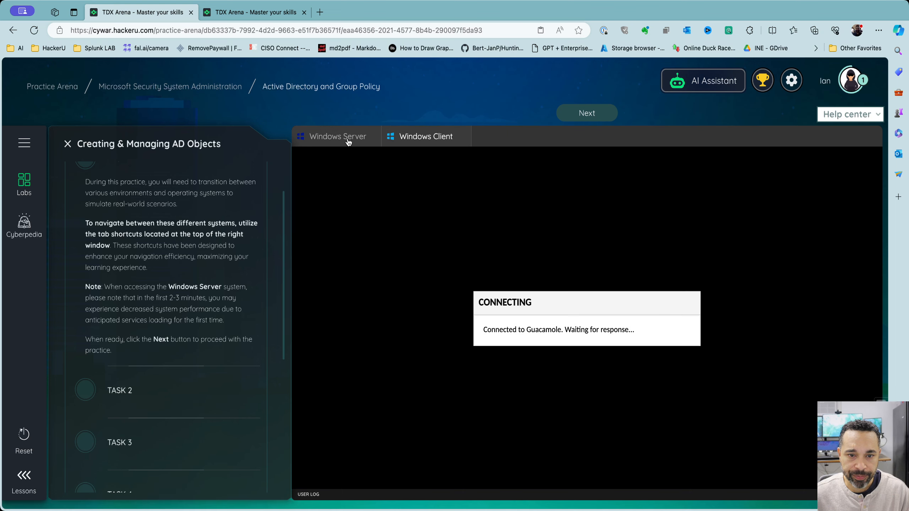
{"action": "left_click", "coordinate": [349, 139]}
{"action": "left_click", "coordinate": [406, 140]}
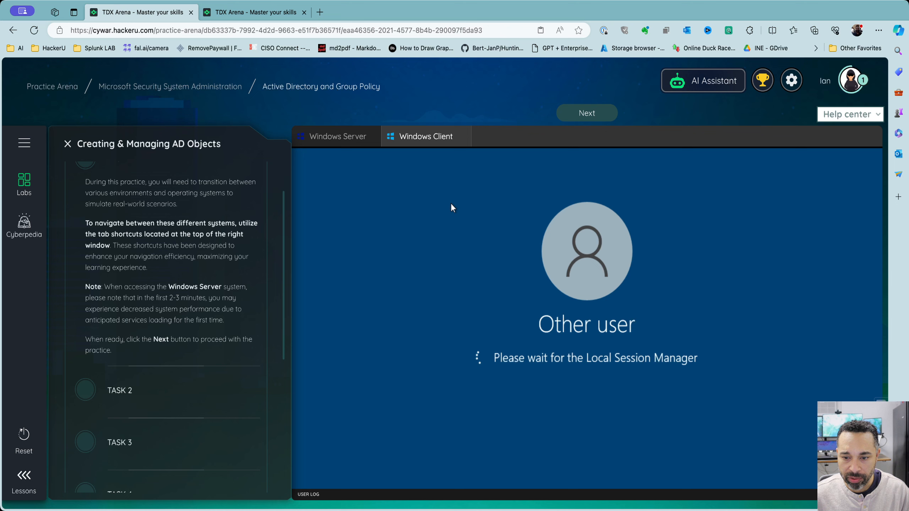
{"action": "left_click", "coordinate": [354, 138]}
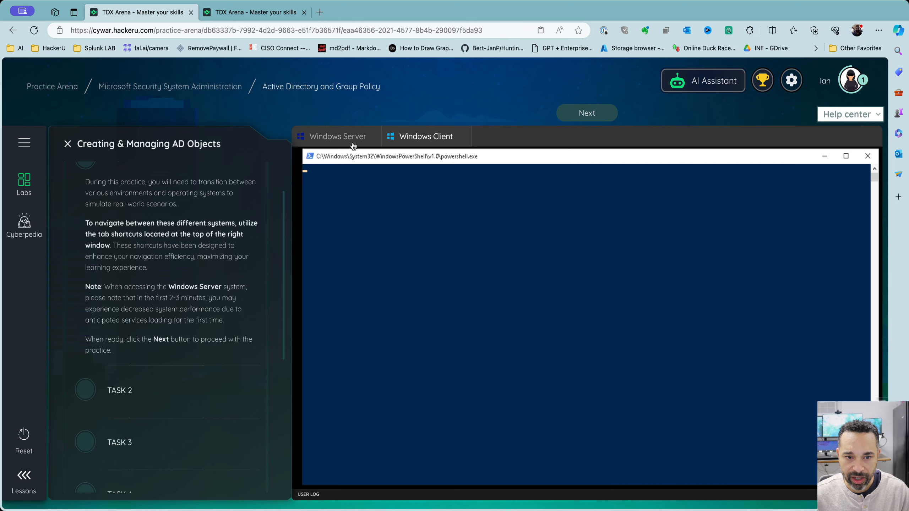
{"action": "left_click", "coordinate": [411, 141]}
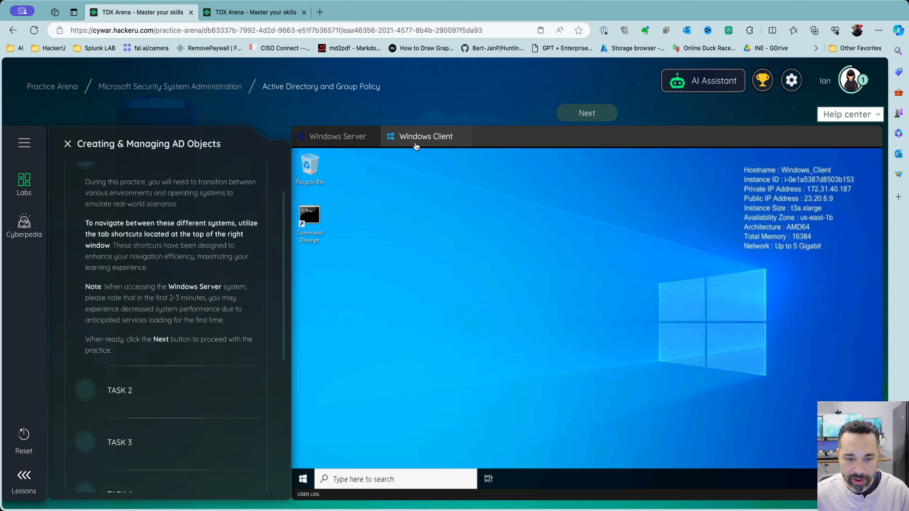
{"action": "left_click", "coordinate": [369, 138]}
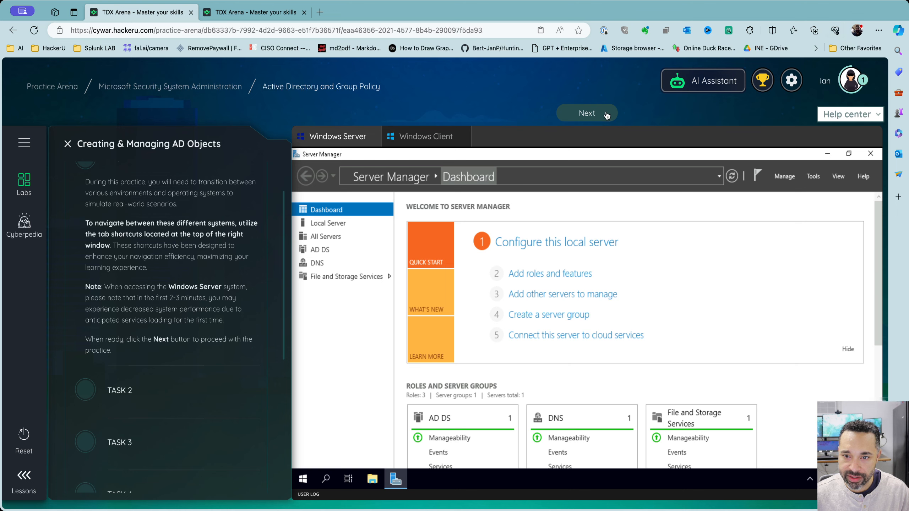
{"action": "left_click", "coordinate": [590, 119]}
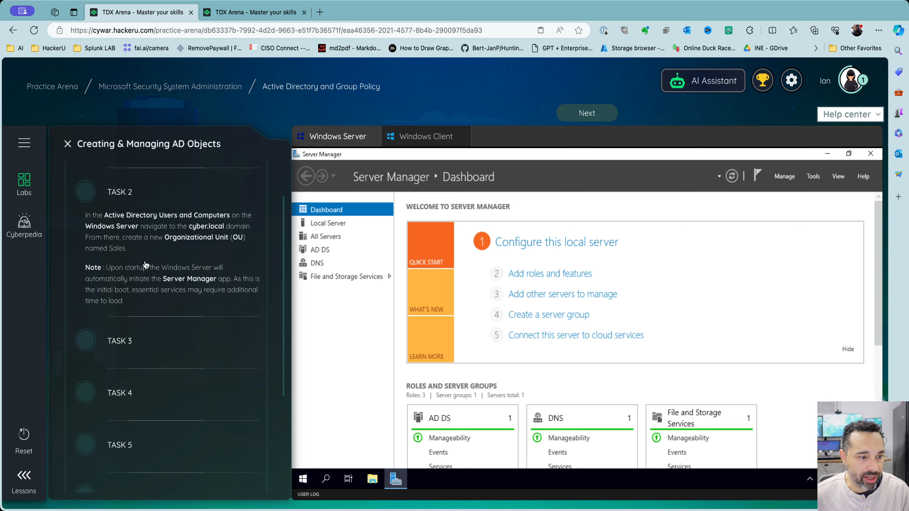
Open Server Manager's Tools menu to list the administrative consoles
{"action": "left_click", "coordinate": [813, 176]}
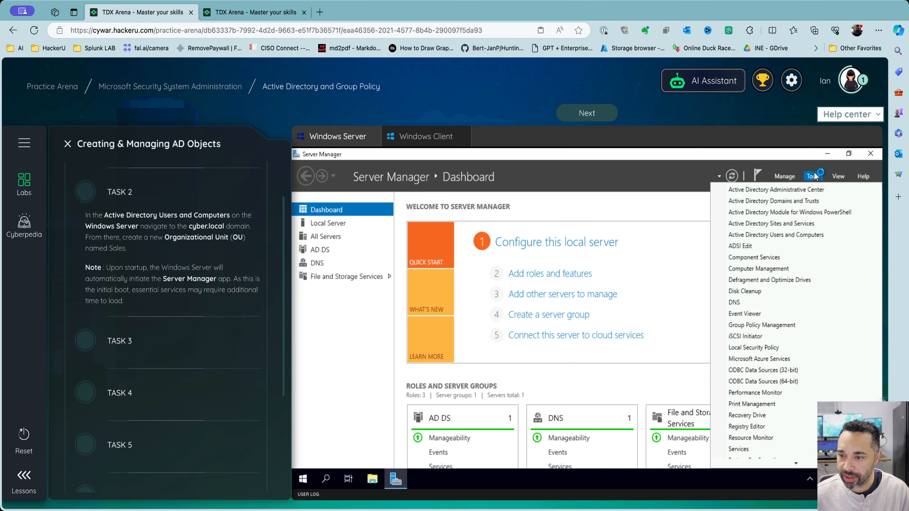
Launch Active Directory Users and Computers and add a Sales organizational unit under cyber.local
{"action": "left_click", "coordinate": [757, 237]}
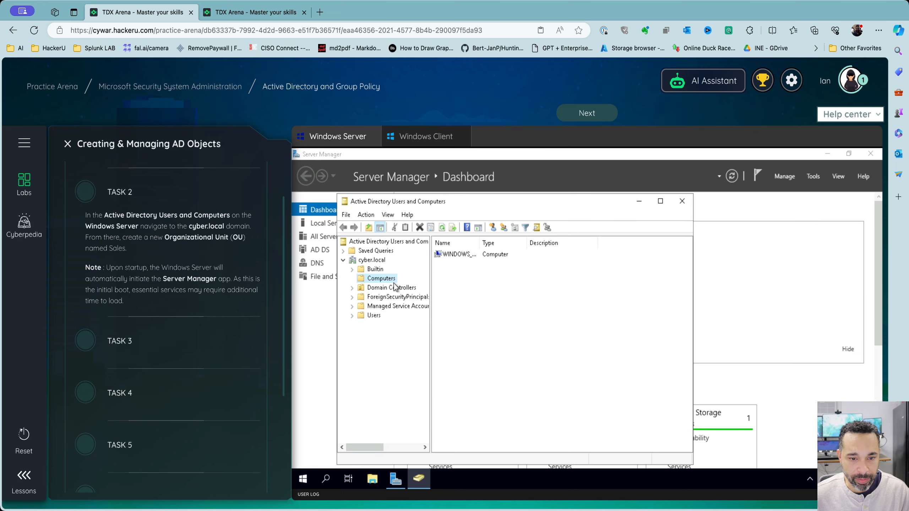
{"action": "left_click", "coordinate": [374, 261]}
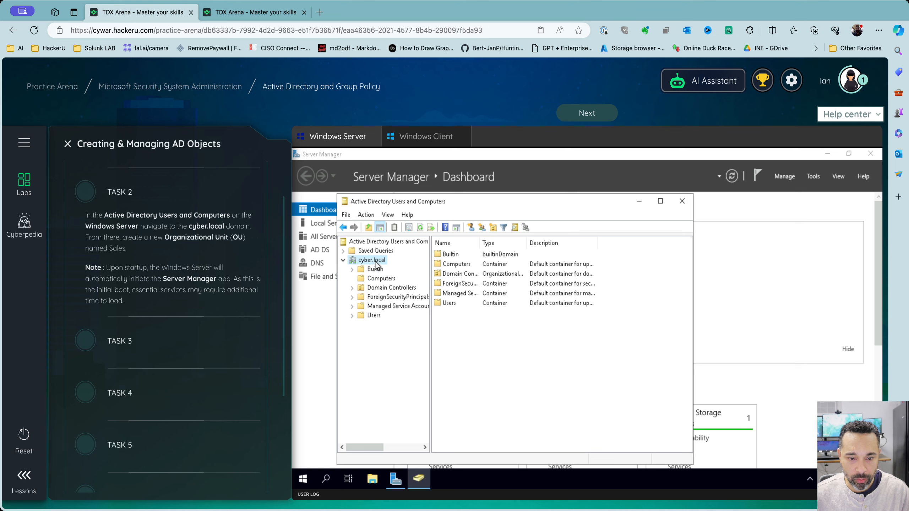
{"action": "right_click", "coordinate": [375, 261]}
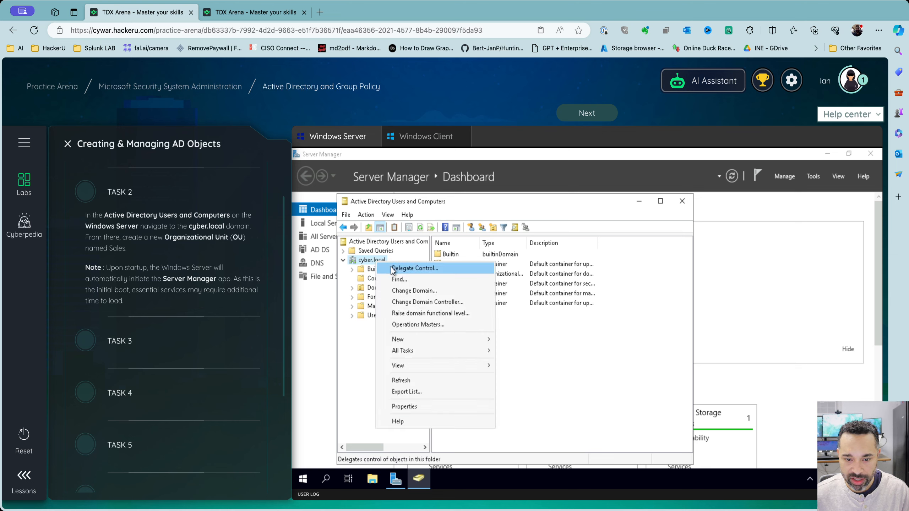
{"action": "mouse_move", "coordinate": [411, 341]}
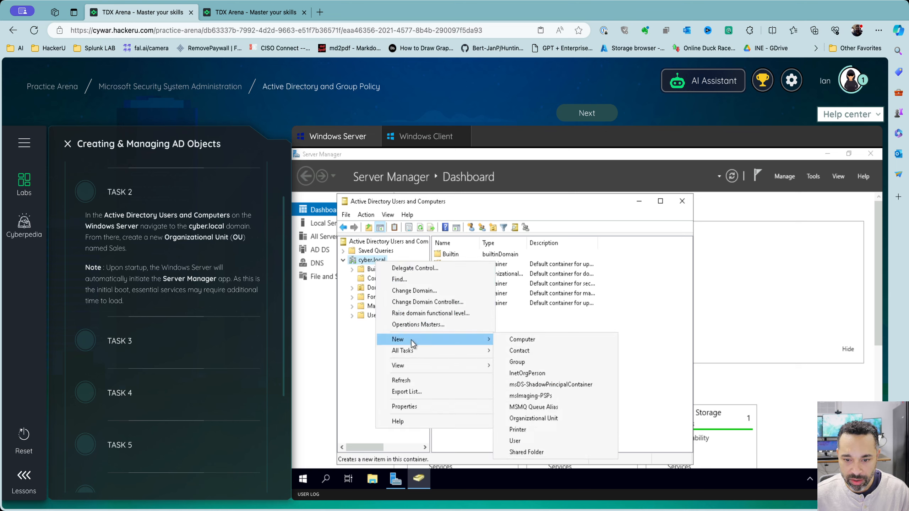
{"action": "left_click", "coordinate": [540, 417]}
{"action": "type", "text": "Sales"}
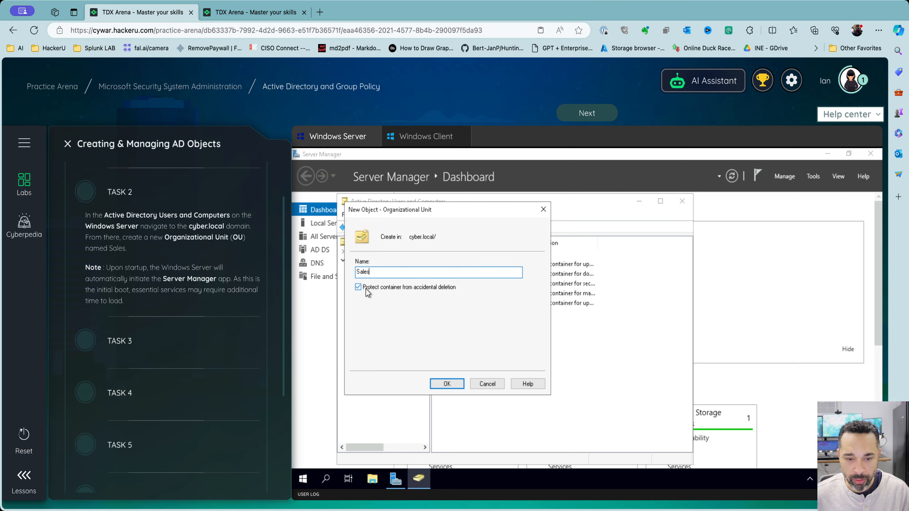
{"action": "left_click", "coordinate": [447, 383]}
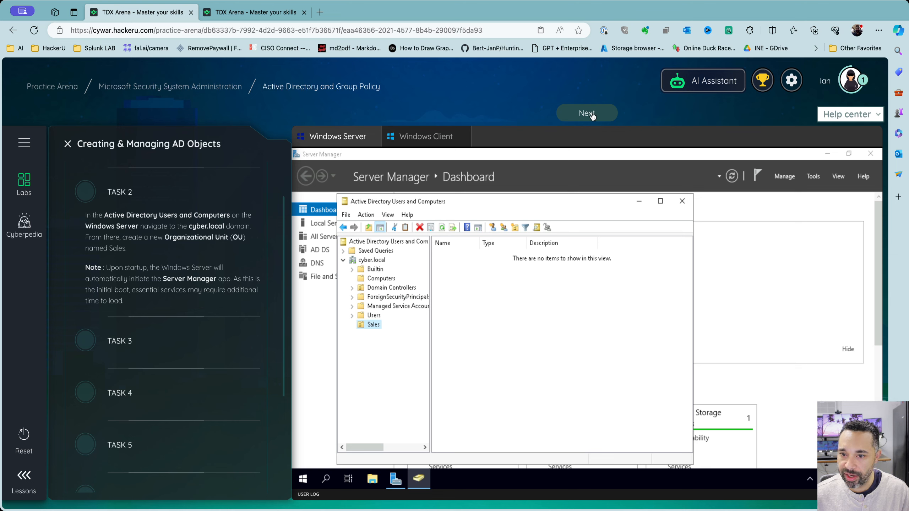
Advance to Task 3 and start a new Sales user with first name and logon name Salesperson1
{"action": "left_click", "coordinate": [579, 115]}
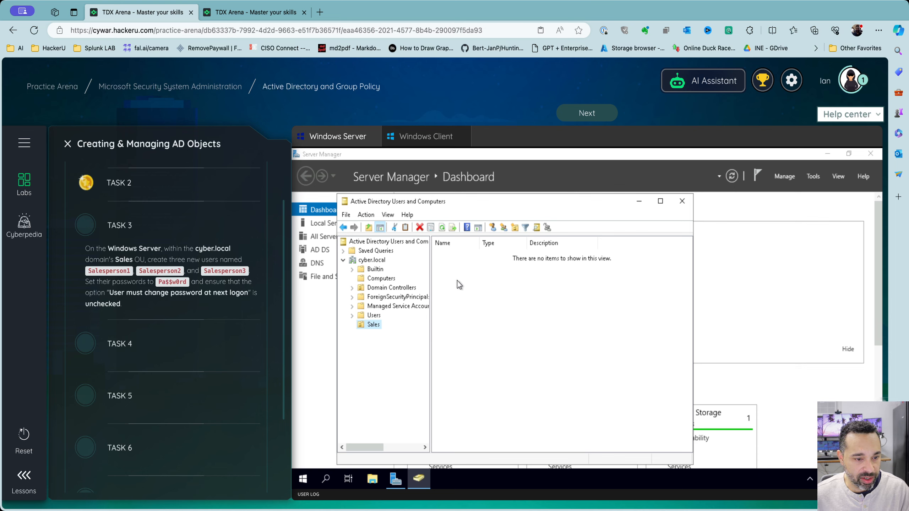
{"action": "right_click", "coordinate": [469, 279]}
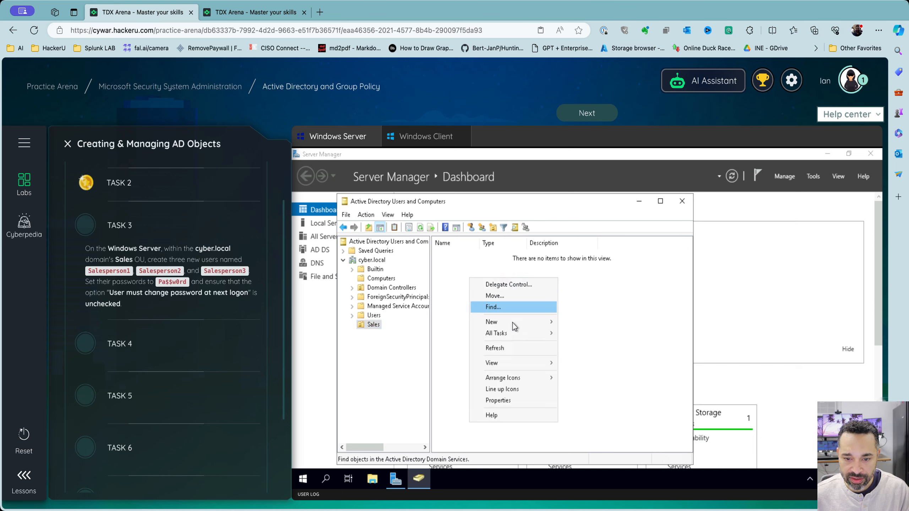
{"action": "mouse_move", "coordinate": [513, 326]}
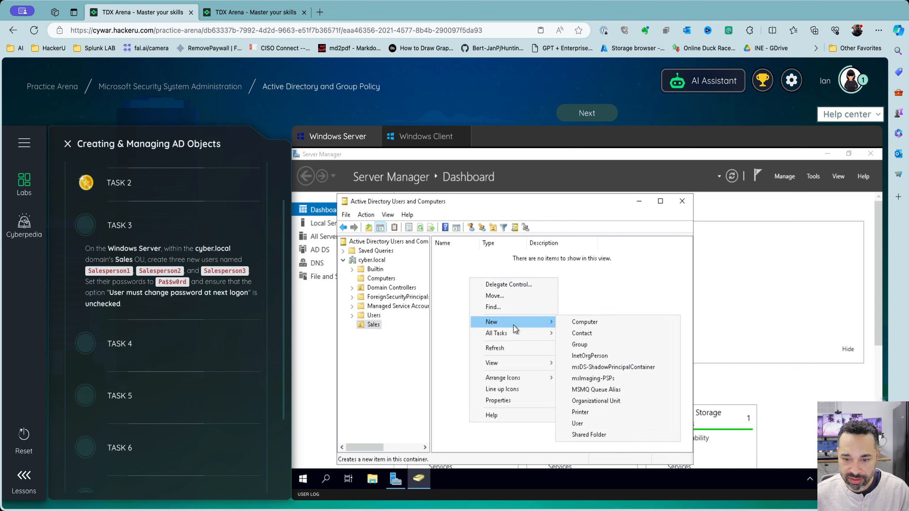
{"action": "left_click", "coordinate": [604, 427]}
{"action": "type", "text": "Sa"}
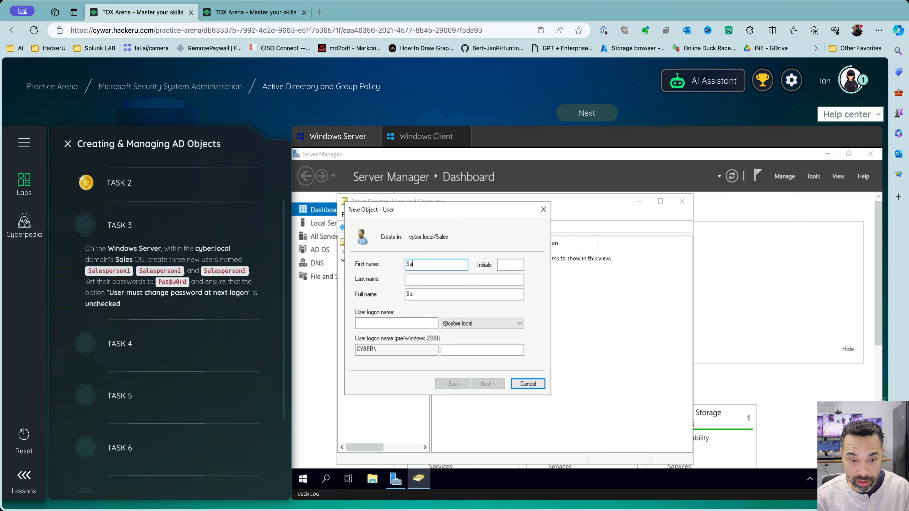
{"action": "type", "text": "lesp"}
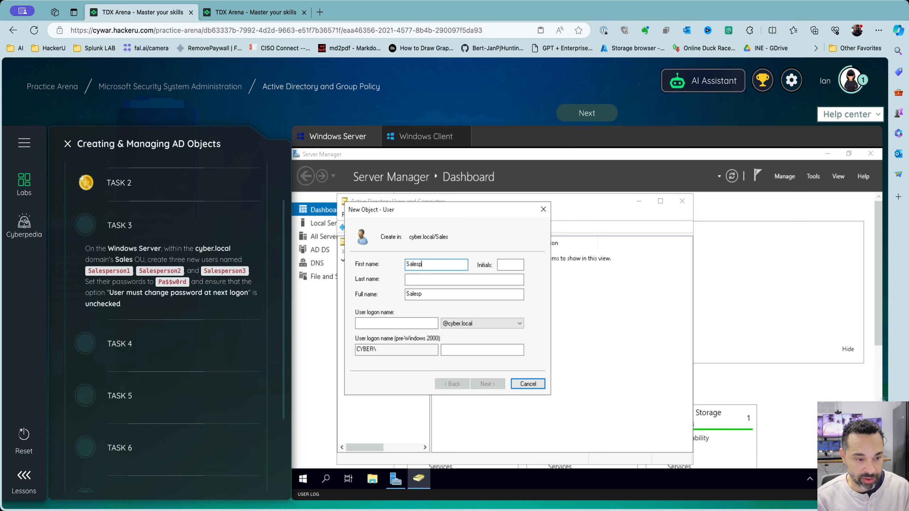
{"action": "type", "text": "erson1"}
{"action": "key", "text": "Tab"}
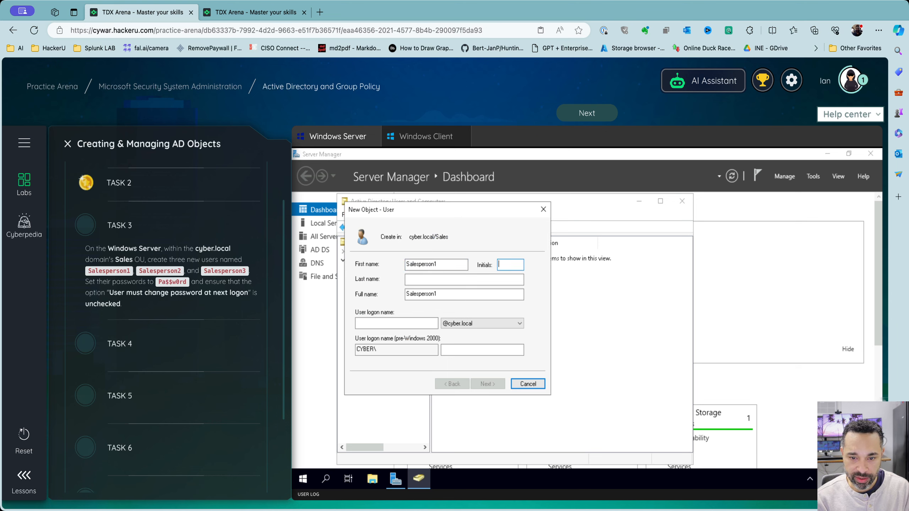
{"action": "key", "text": "Tab"}
{"action": "key", "text": "Tab"}
{"action": "key", "text": "Tab"}
{"action": "type", "text": "s"}
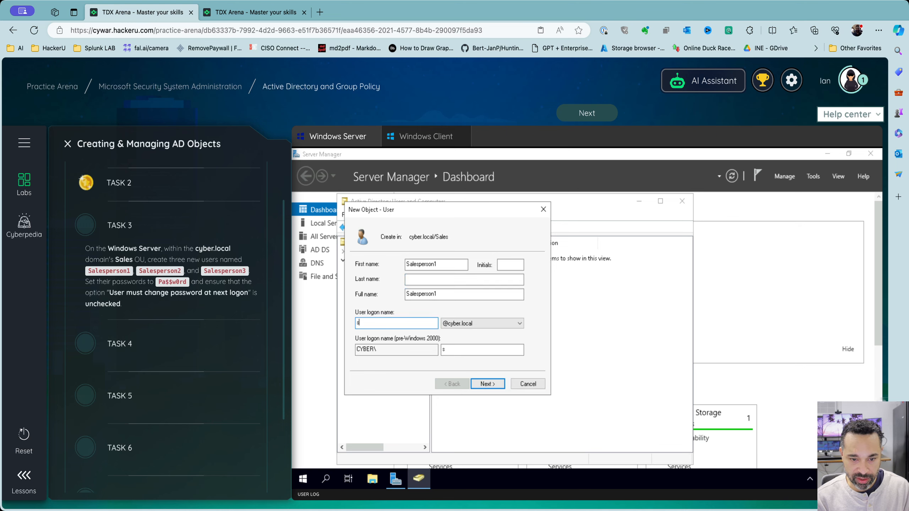
{"action": "type", "text": "alesperson1"}
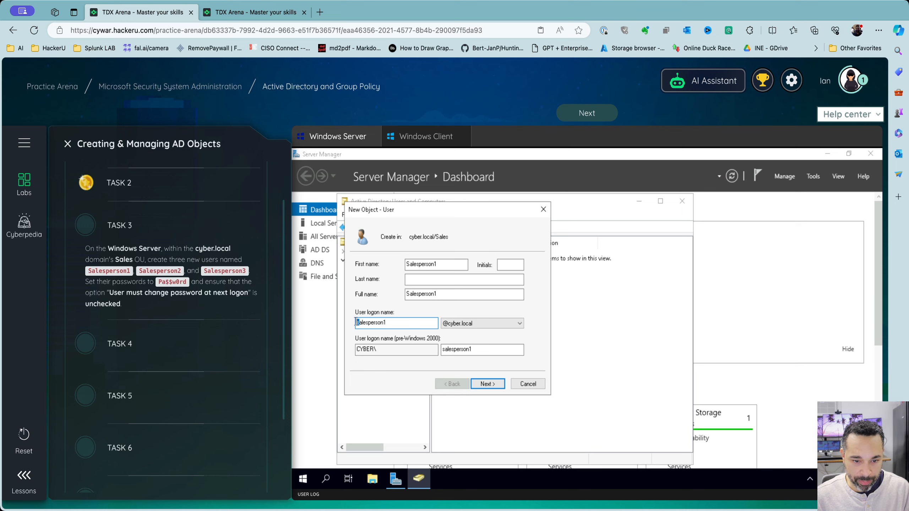
{"action": "left_click_drag", "start_coordinate": [356, 322], "coordinate": [358, 323]}
{"action": "type", "text": "S"}
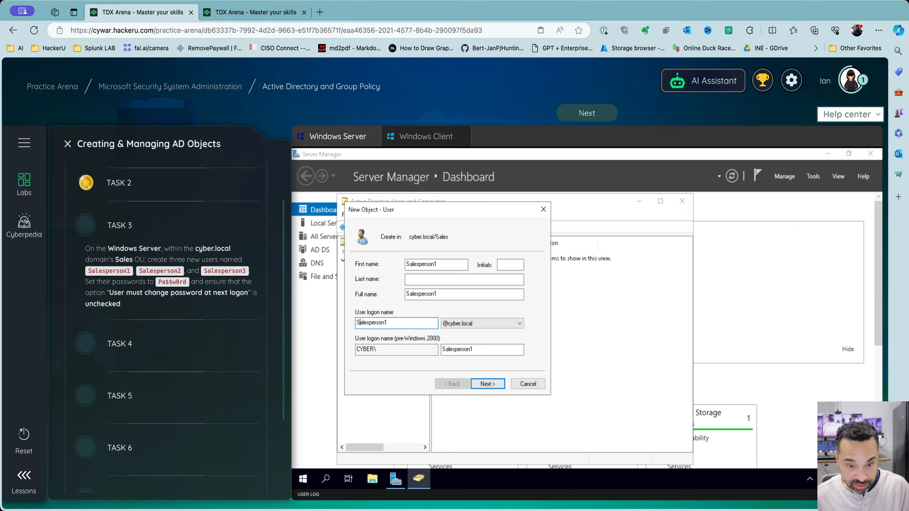
{"action": "left_click", "coordinate": [494, 383]}
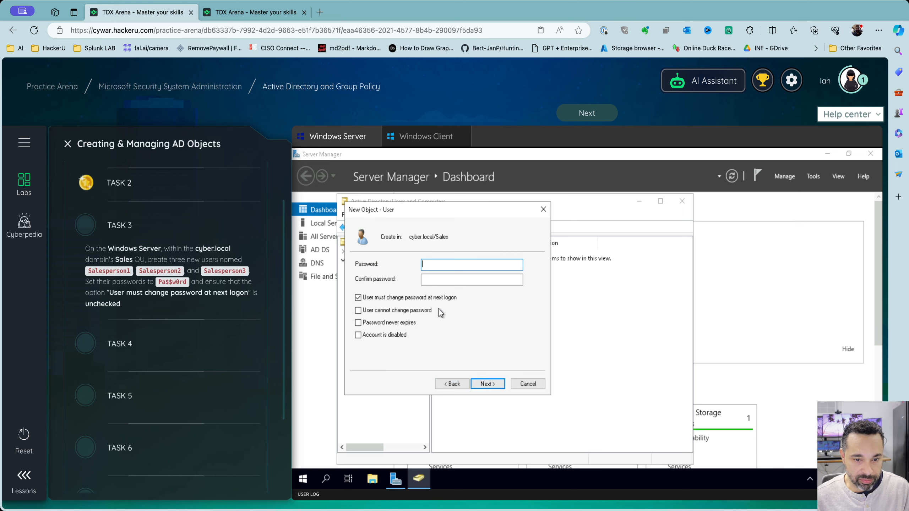
Turn off the forced password change, enter the account password twice, and finish creating Salesperson1
{"action": "left_click", "coordinate": [424, 298]}
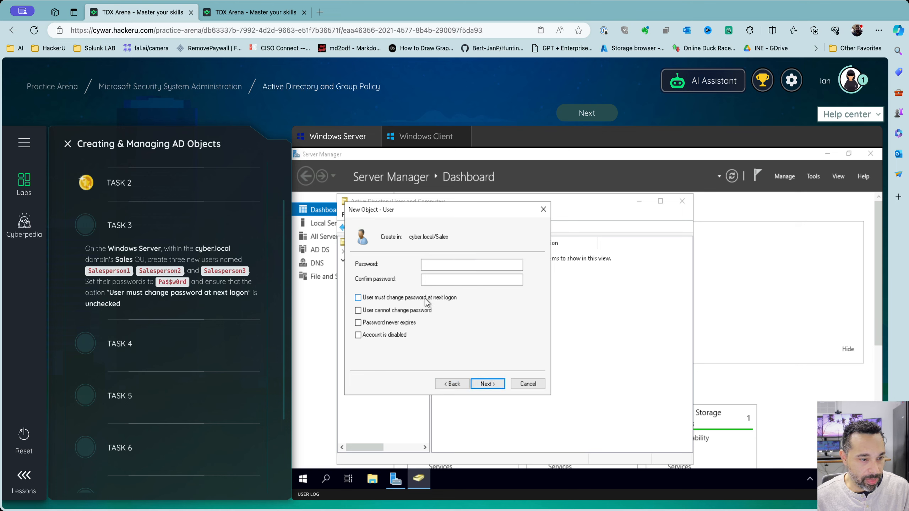
{"action": "left_click", "coordinate": [448, 265]}
{"action": "type", "text": "P"}
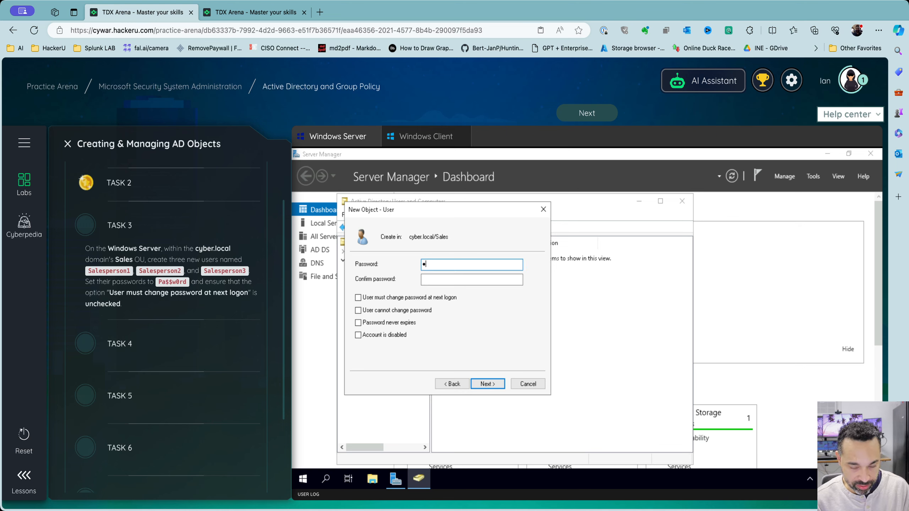
{"action": "type", "text": "a$$w0rd"}
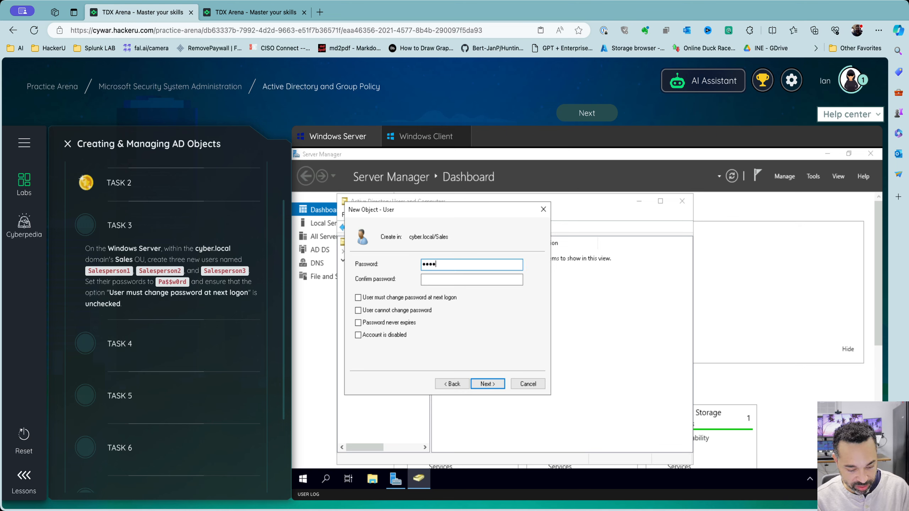
{"action": "type", "text": "rd"}
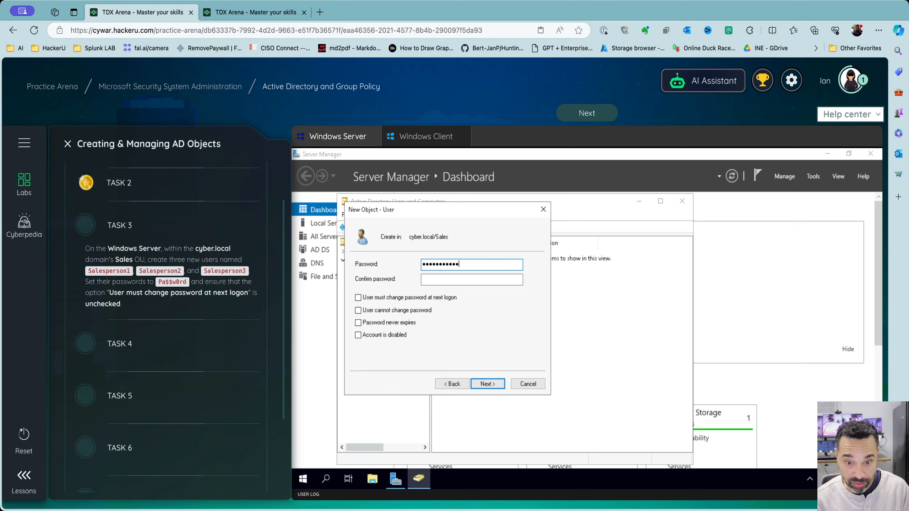
{"action": "key", "text": "Tab"}
{"action": "type", "text": "Pa"}
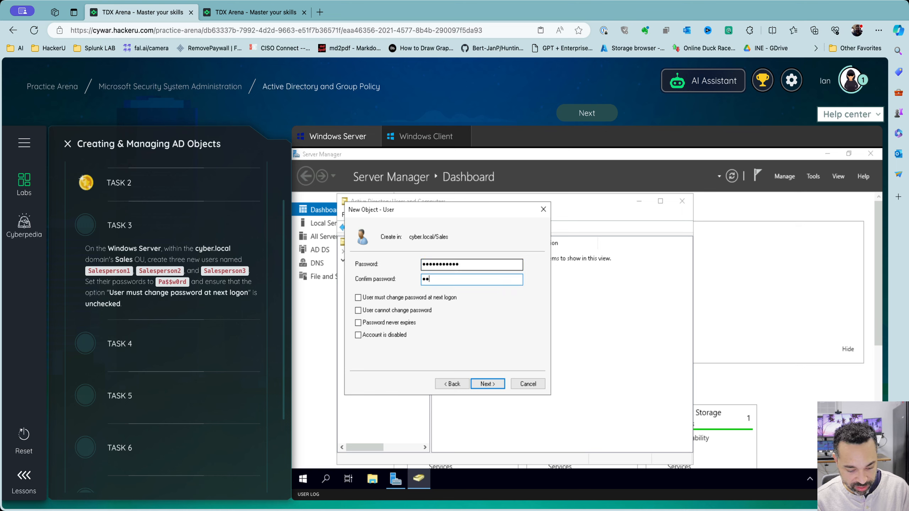
{"action": "type", "text": "$$w"}
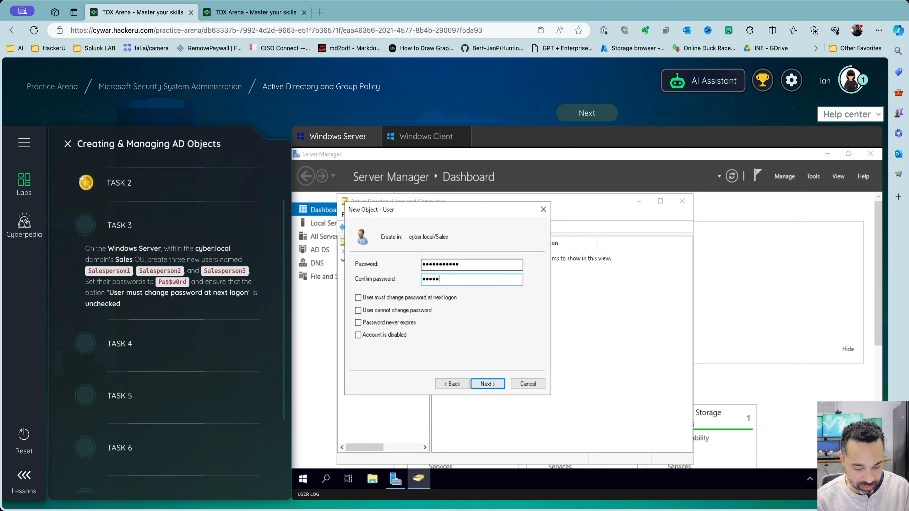
{"action": "type", "text": "0rd"}
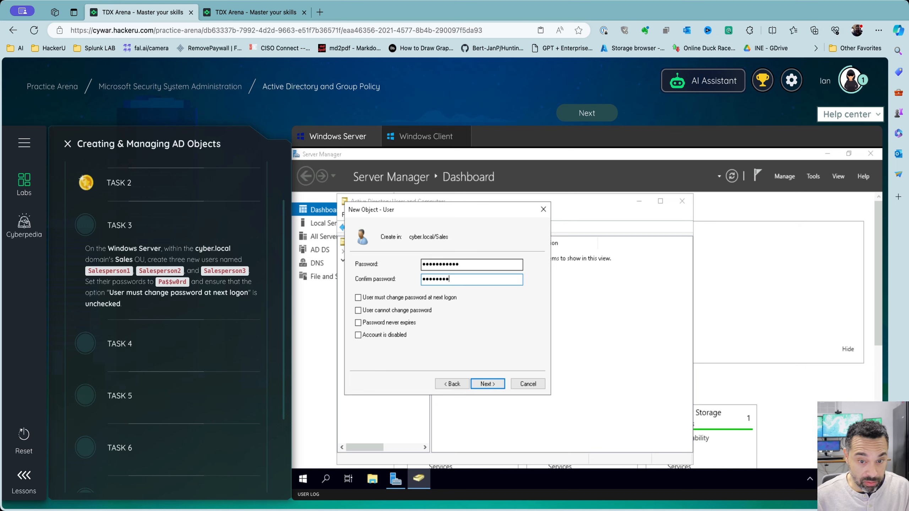
{"action": "left_click_drag", "start_coordinate": [467, 268], "coordinate": [416, 272]}
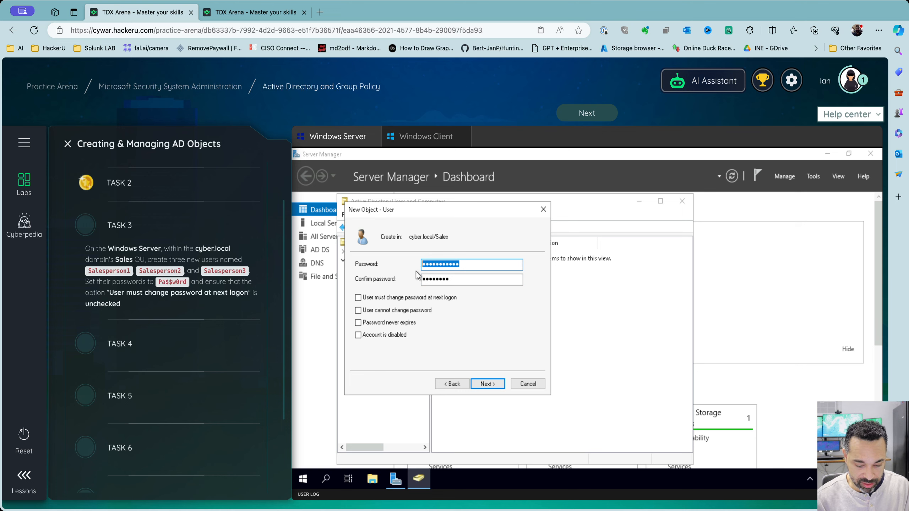
{"action": "type", "text": "Pa$$w0"}
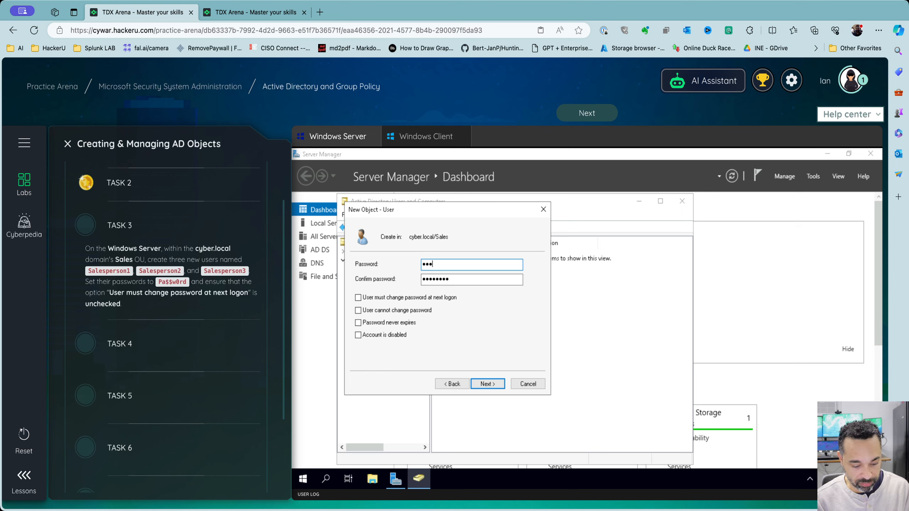
{"action": "type", "text": "rd"}
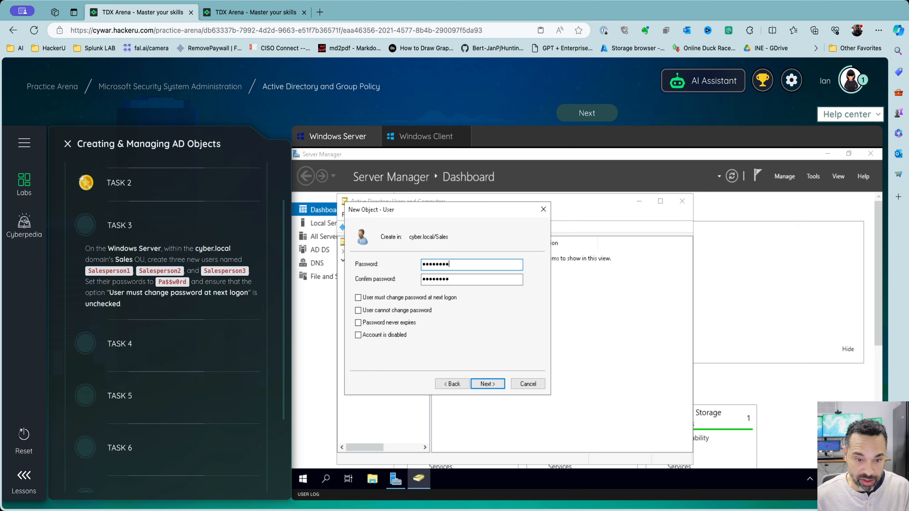
{"action": "left_click", "coordinate": [494, 383]}
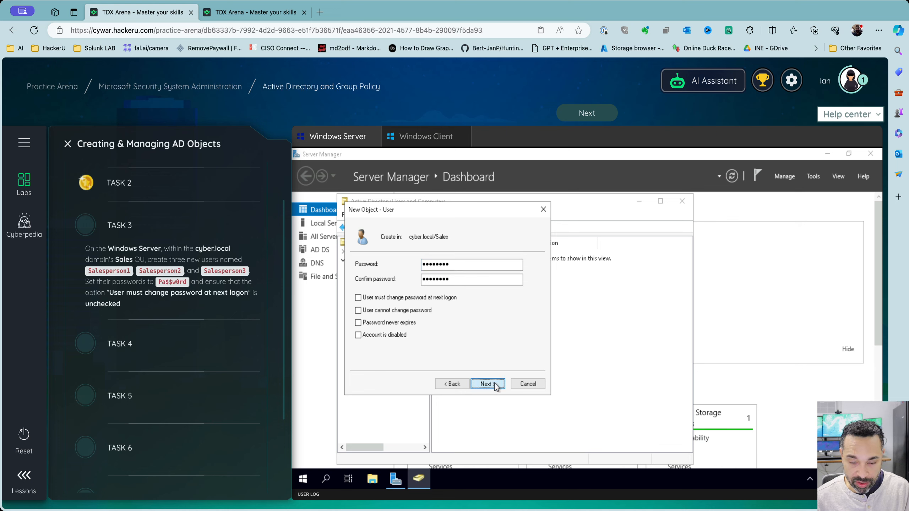
{"action": "left_click", "coordinate": [488, 384]}
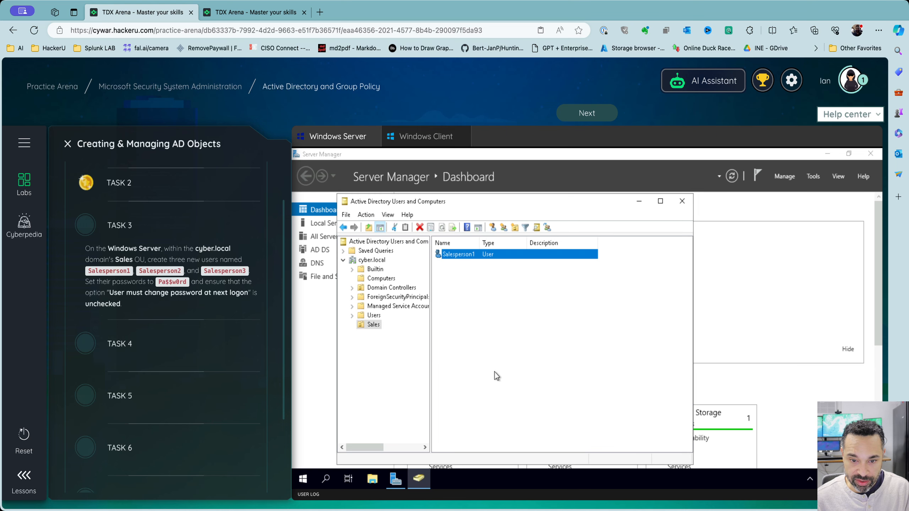
Copy Salesperson1 into a new user with name and logon name Salesperson2
{"action": "left_click", "coordinate": [472, 256]}
{"action": "right_click", "coordinate": [472, 256]}
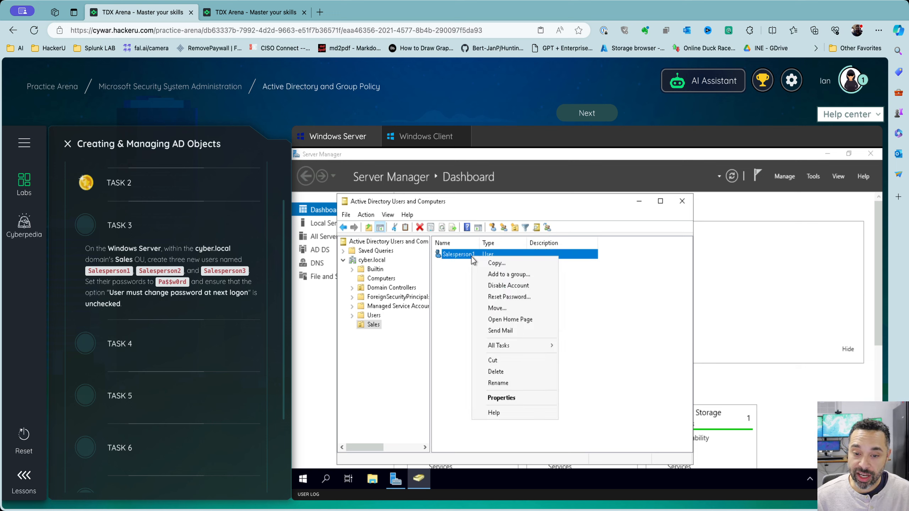
{"action": "left_click", "coordinate": [491, 265]}
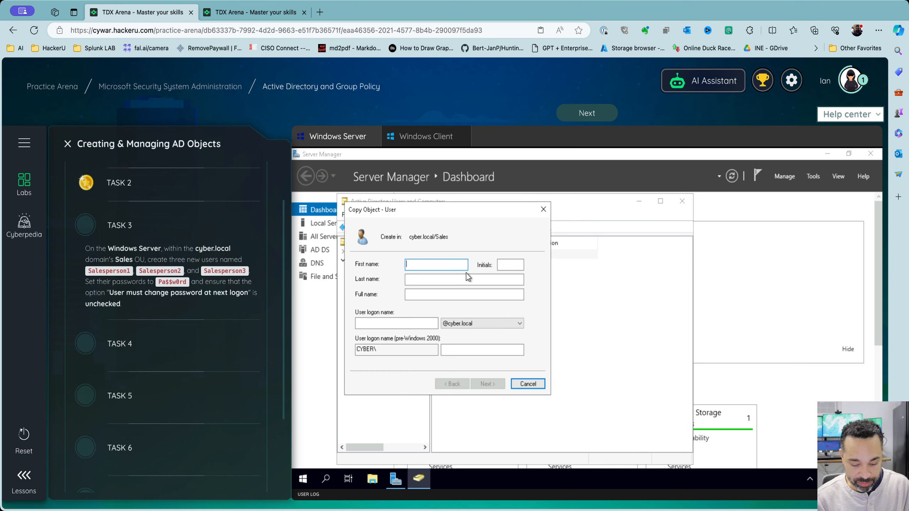
{"action": "type", "text": "Salesperson"}
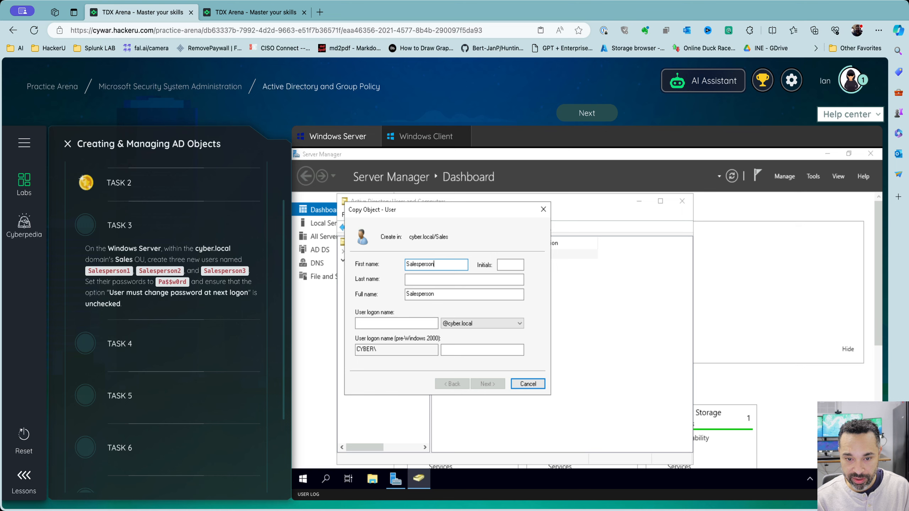
{"action": "type", "text": "2"}
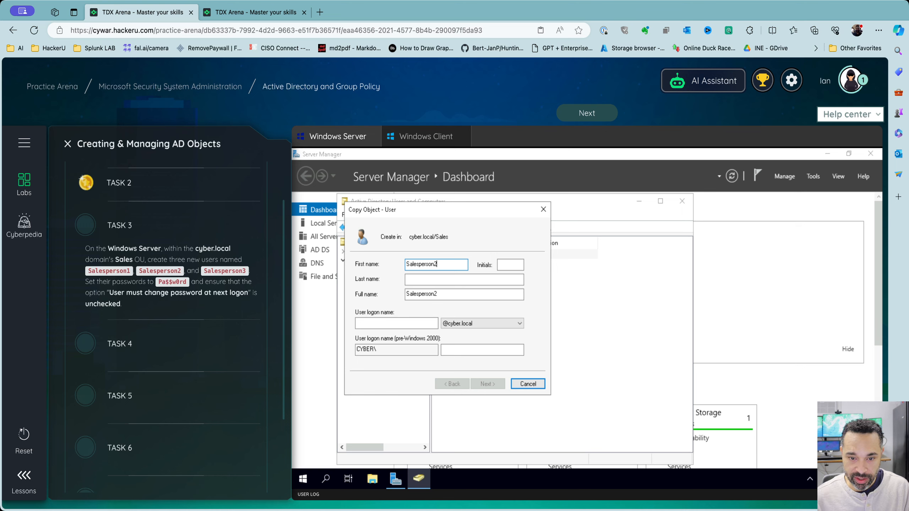
{"action": "left_click", "coordinate": [381, 323]}
{"action": "type", "text": "Sal"}
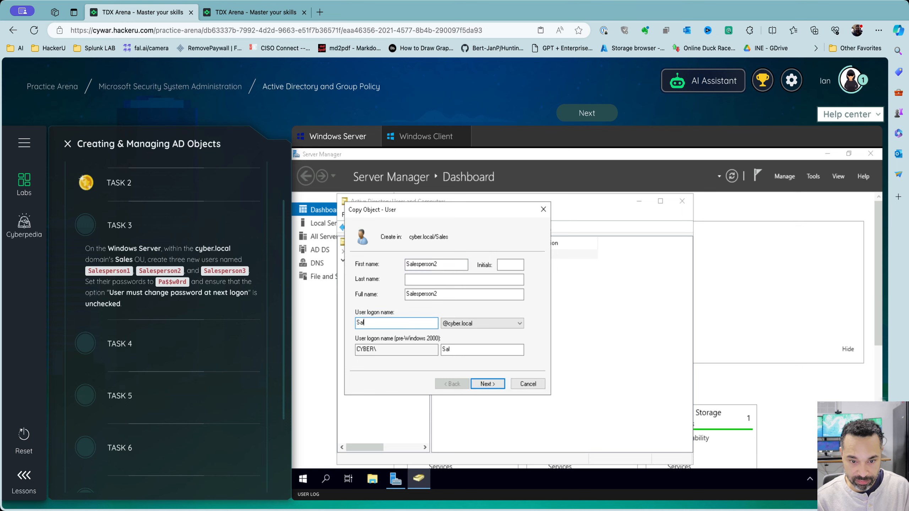
{"action": "type", "text": "esperson2"}
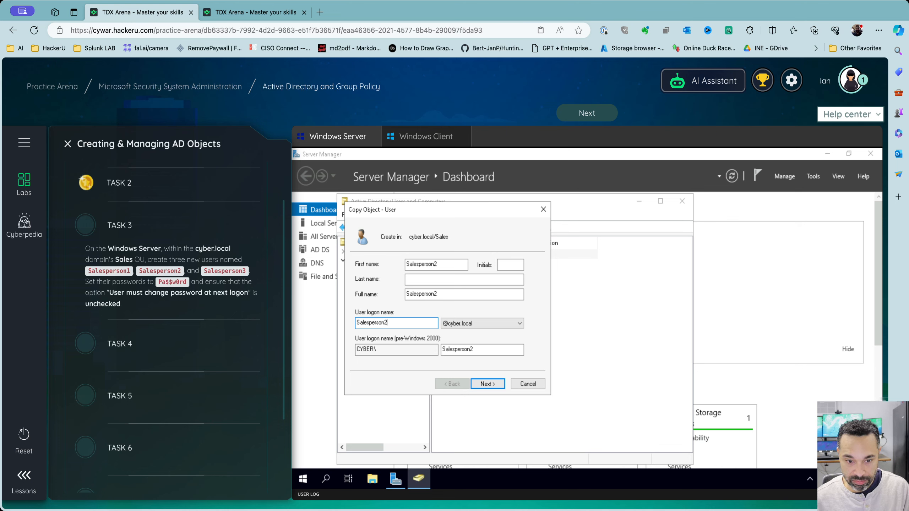
Enter the account password twice and finish creating Salesperson2
{"action": "left_click", "coordinate": [483, 383]}
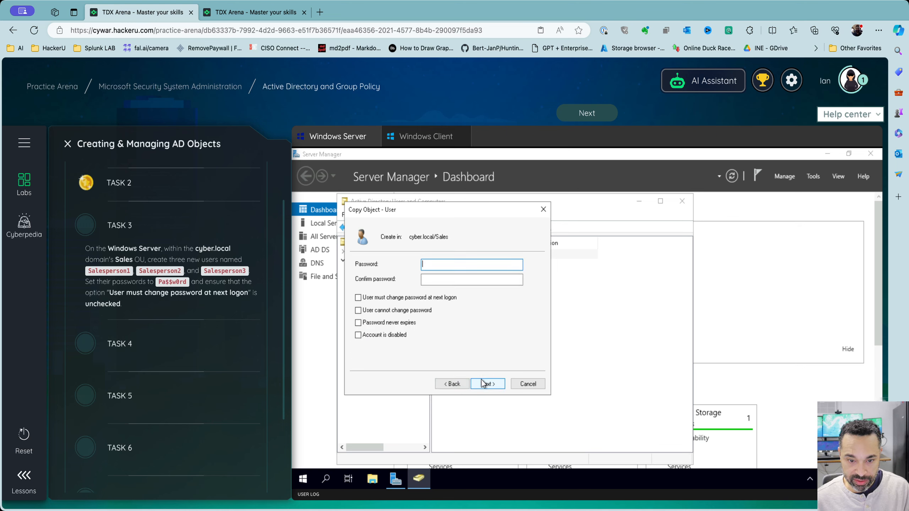
{"action": "type", "text": "Pa"}
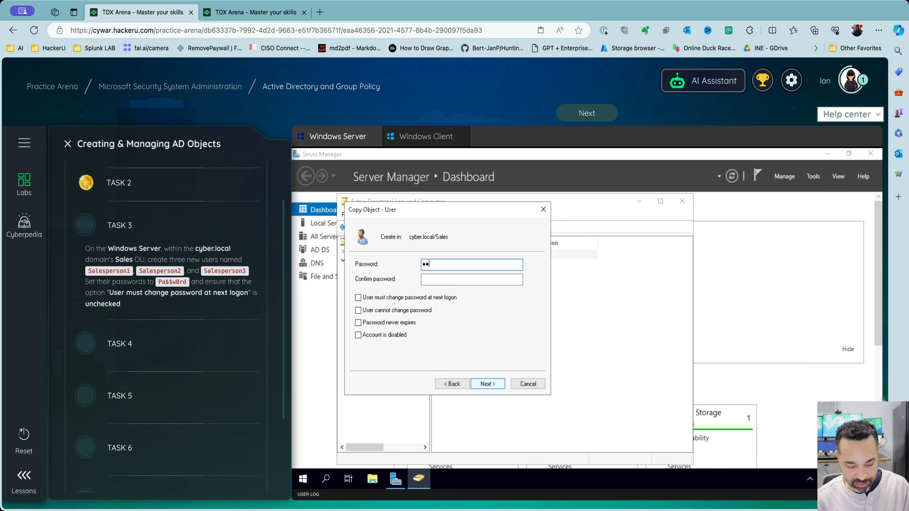
{"action": "type", "text": "$$w0rd"}
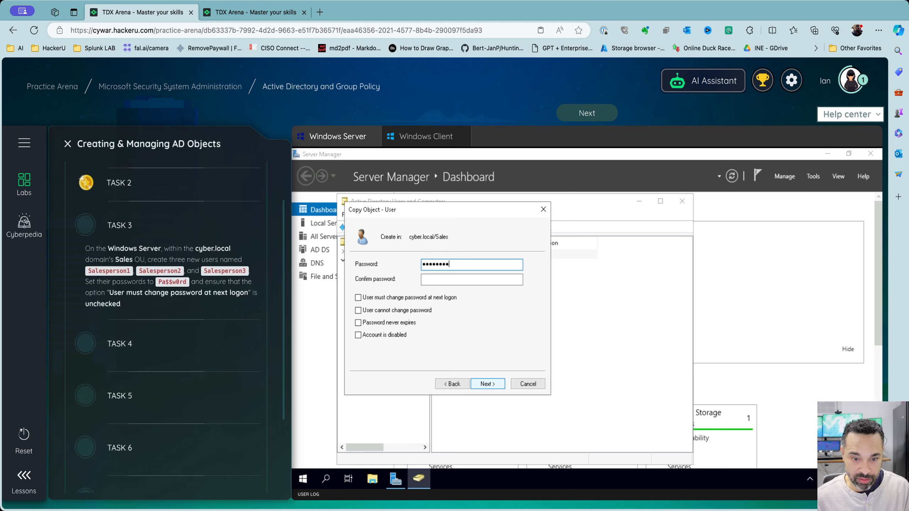
{"action": "key", "text": "Tab"}
{"action": "type", "text": "P"}
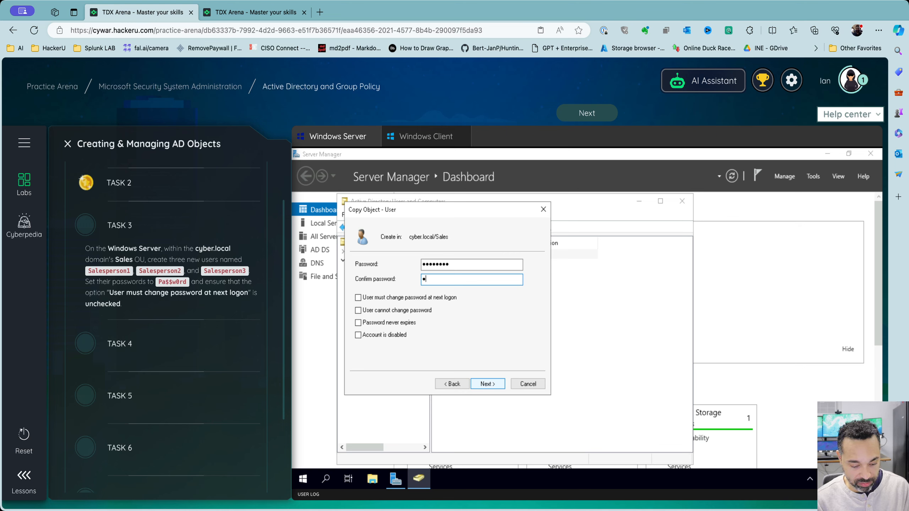
{"action": "type", "text": "a$$w0rd"}
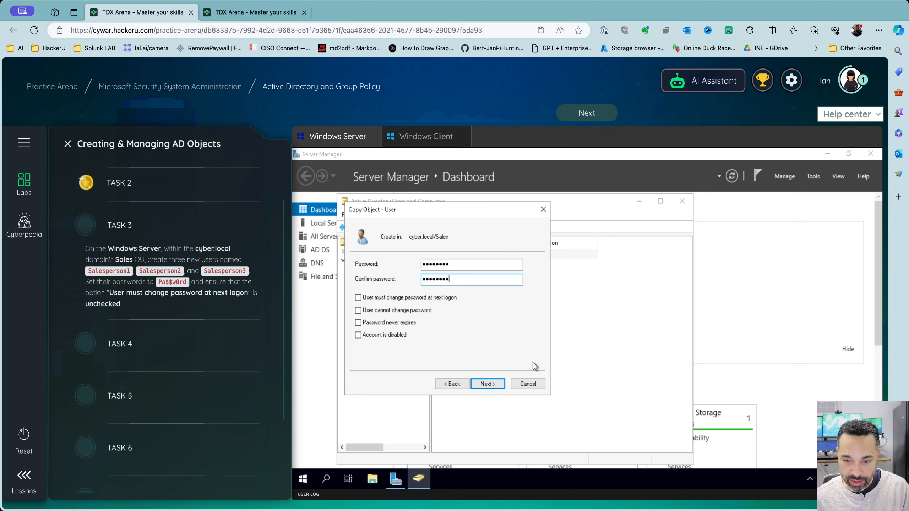
{"action": "left_click", "coordinate": [493, 383]}
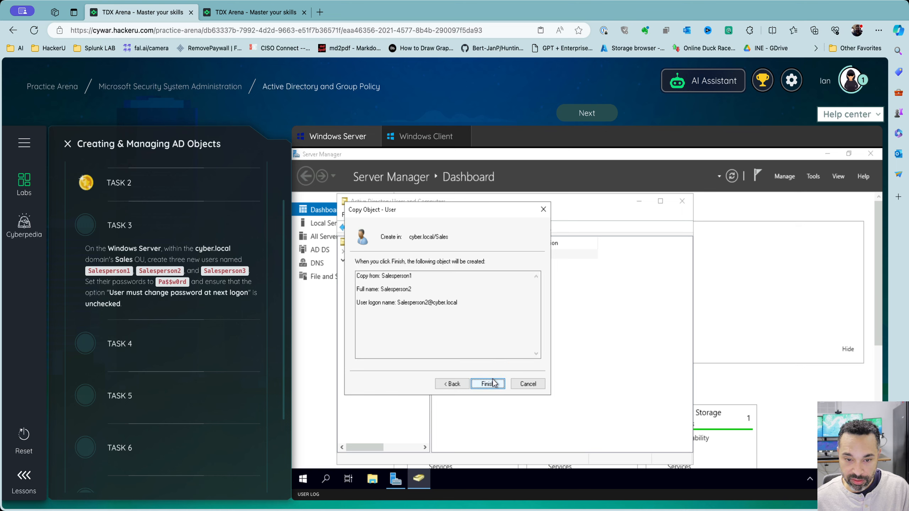
{"action": "left_click", "coordinate": [488, 384]}
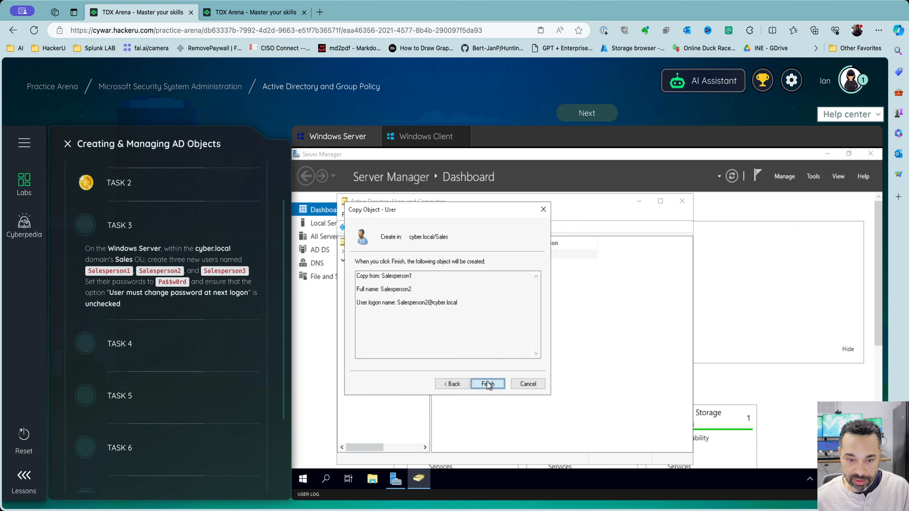
Copy Salesperson2 into a new user with name and logon name Salesperson3
{"action": "left_click", "coordinate": [493, 296]}
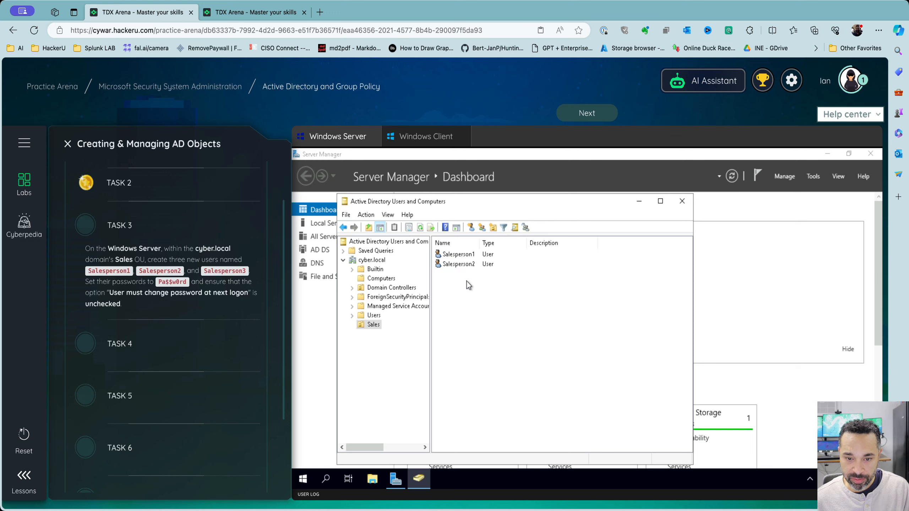
{"action": "right_click", "coordinate": [467, 281]}
{"action": "left_click", "coordinate": [455, 286]}
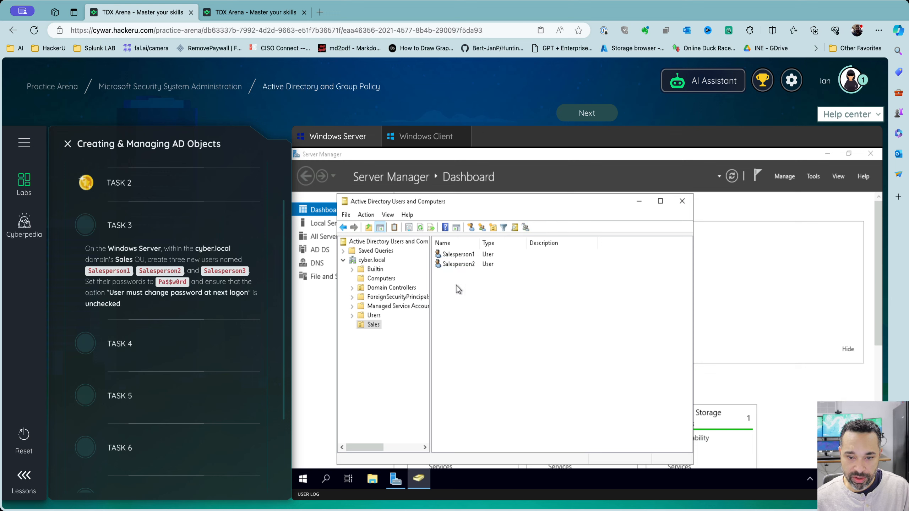
{"action": "left_click", "coordinate": [459, 264]}
{"action": "right_click", "coordinate": [459, 264]}
{"action": "left_click", "coordinate": [488, 272]}
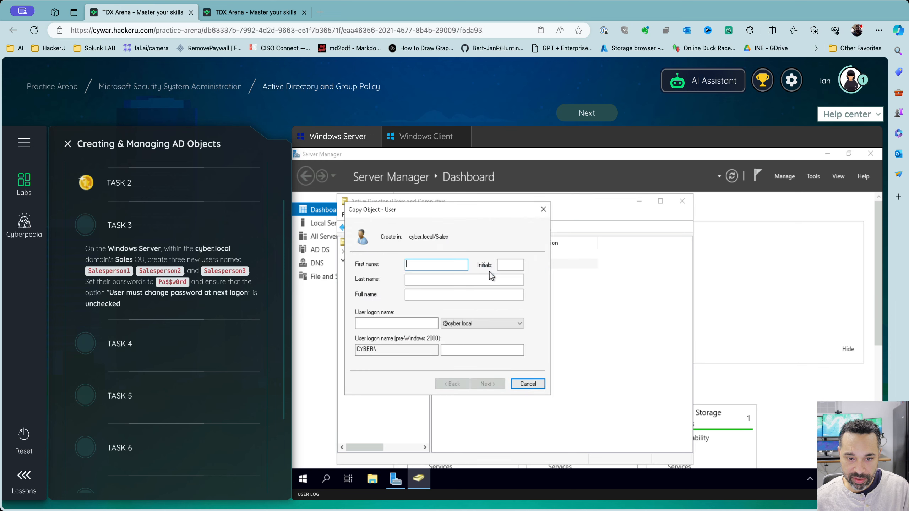
{"action": "type", "text": "Salesperson3"}
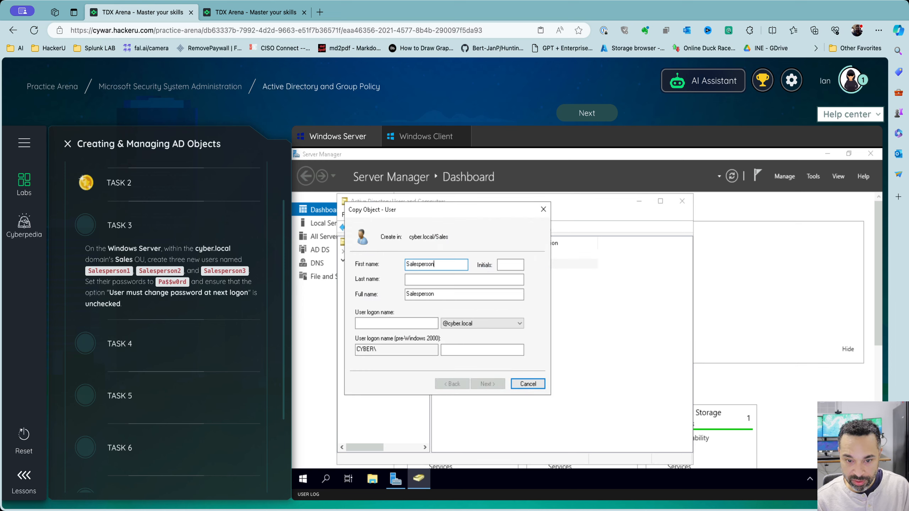
{"action": "key", "text": "Tab"}
{"action": "key", "text": "Tab"}
{"action": "key", "text": "Tab"}
{"action": "key", "text": "Tab"}
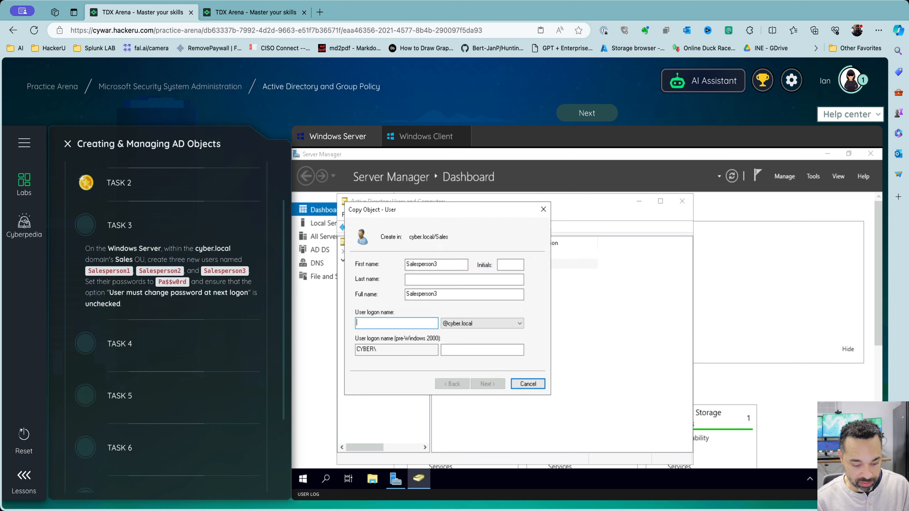
{"action": "type", "text": "Salesperso"}
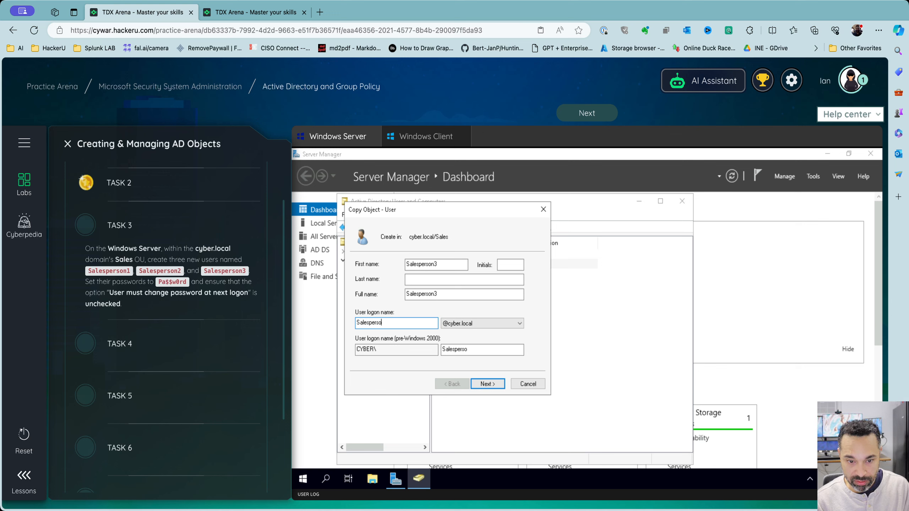
{"action": "type", "text": "n3"}
Enter the account password twice and finish creating Salesperson3
{"action": "key", "text": "Return"}
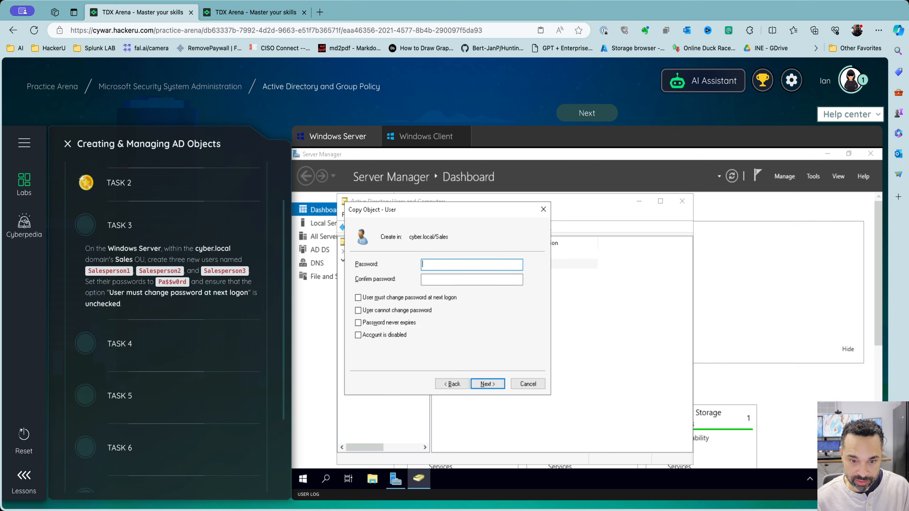
{"action": "type", "text": "Pa$$w0rd"}
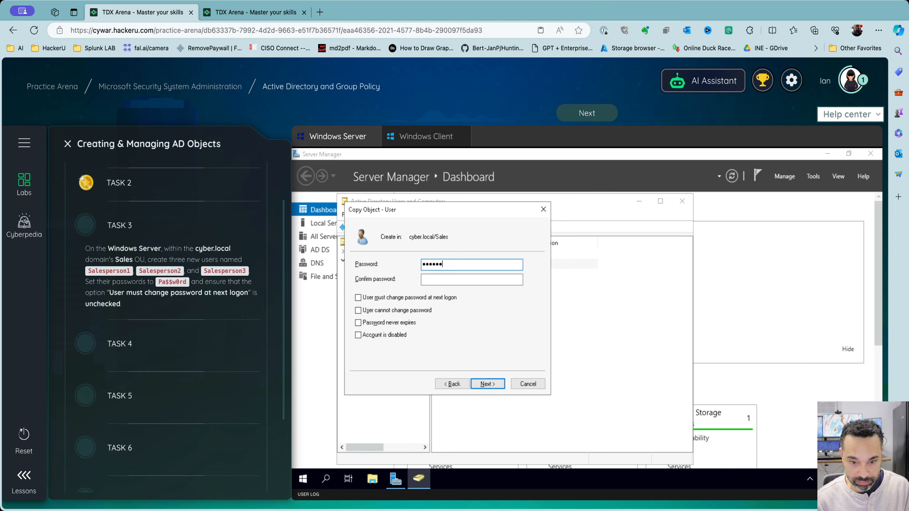
{"action": "key", "text": "Tab"}
{"action": "type", "text": "Pa"}
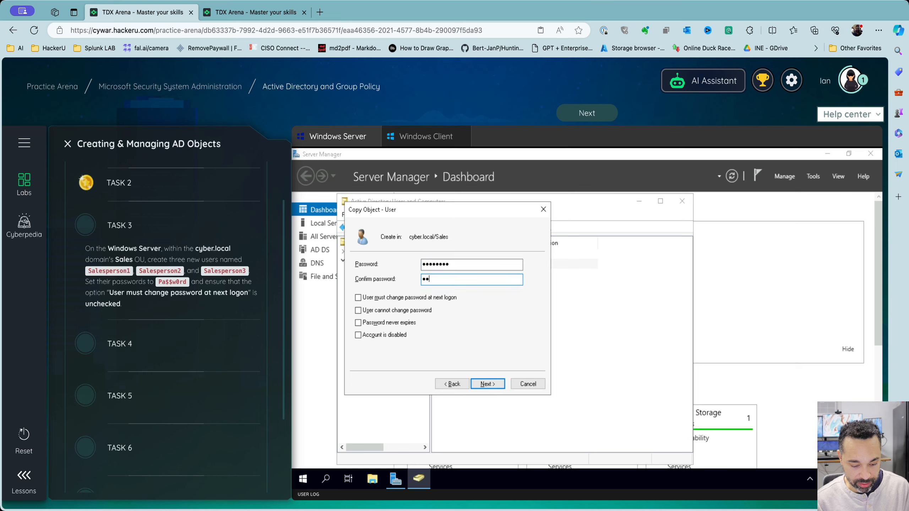
{"action": "type", "text": "$$w0rd"}
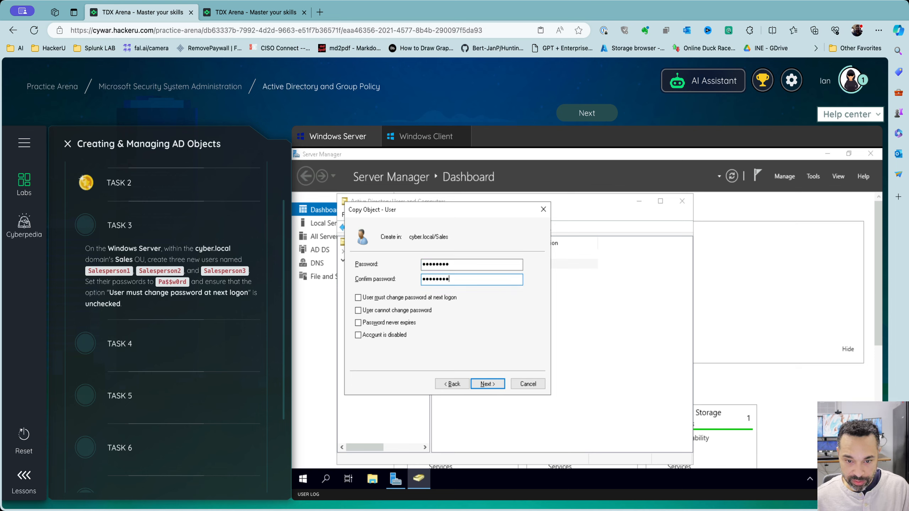
{"action": "left_click", "coordinate": [488, 383]}
{"action": "left_click", "coordinate": [489, 383]}
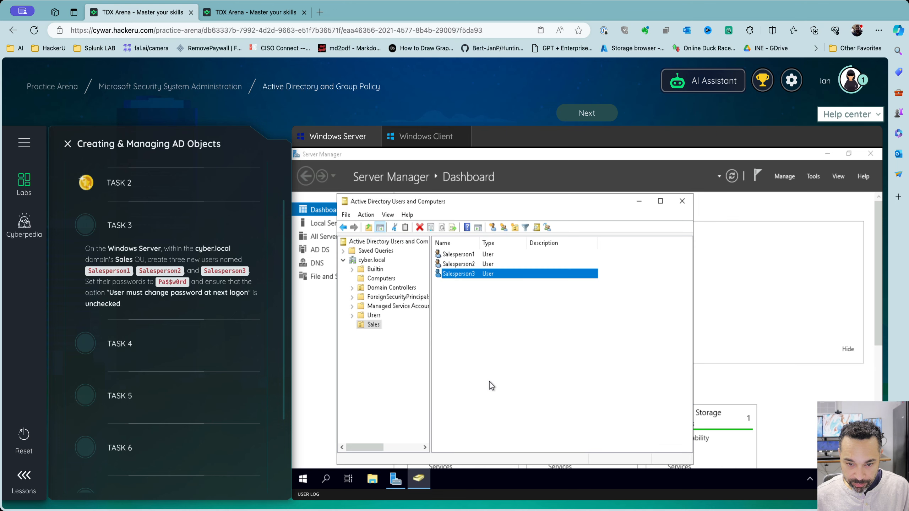
{"action": "left_click", "coordinate": [494, 376]}
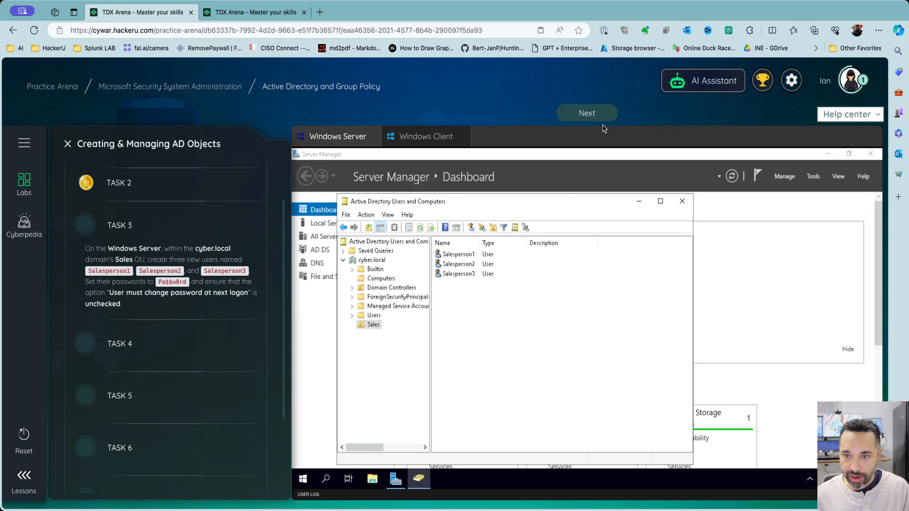
Submit Task 3, create the Sales-GRP group in the Sales OU, and submit Task 4
{"action": "left_click", "coordinate": [595, 117]}
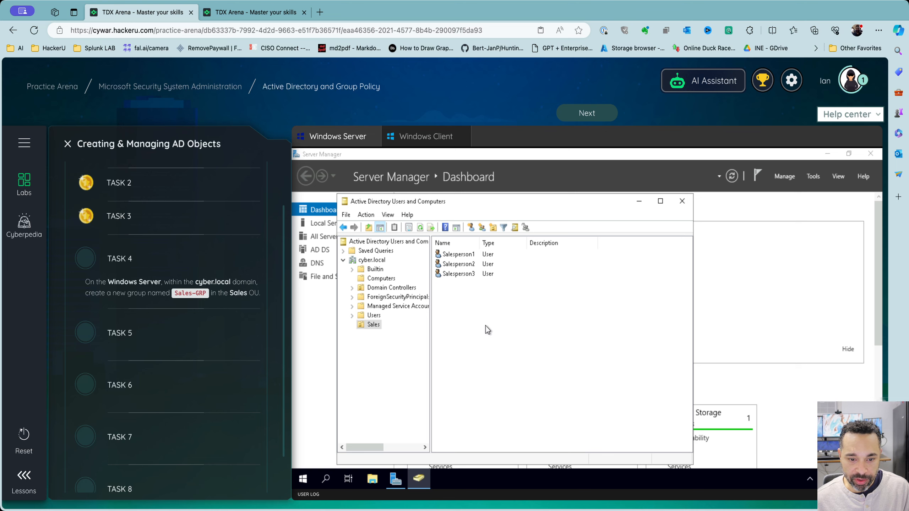
{"action": "right_click", "coordinate": [461, 298]}
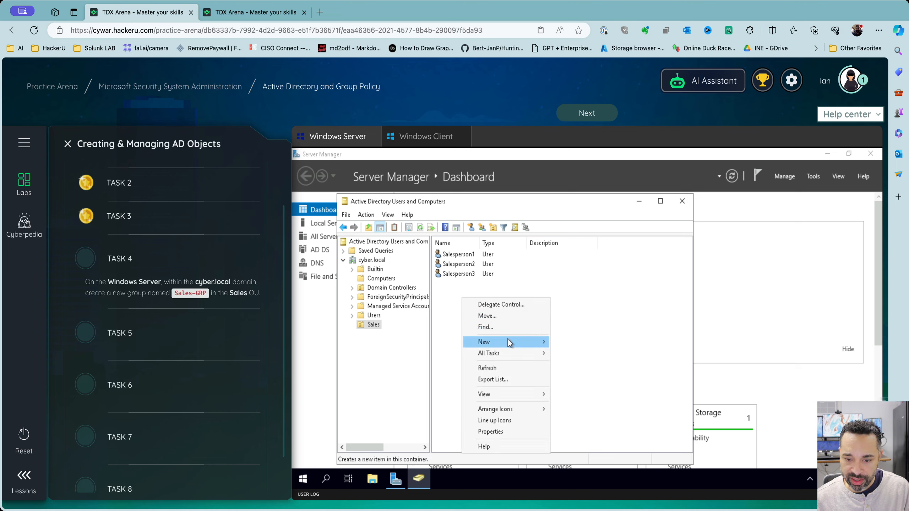
{"action": "mouse_move", "coordinate": [509, 343]}
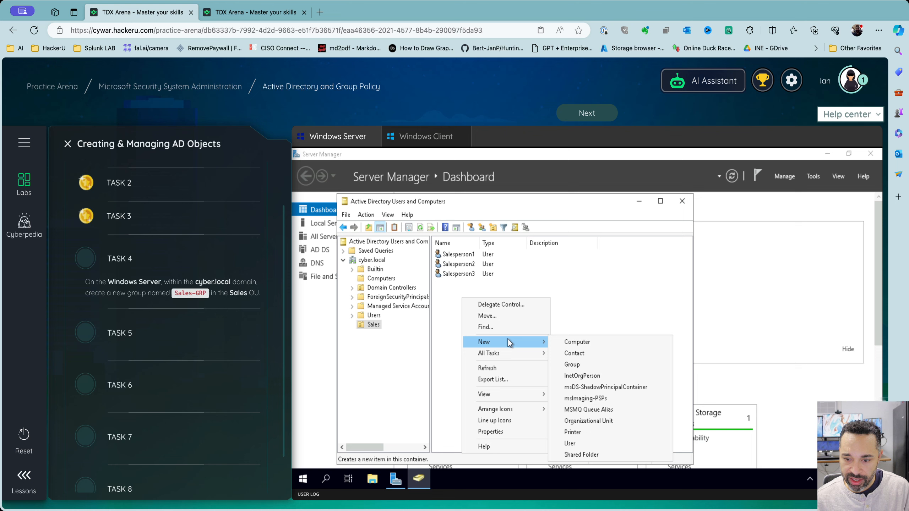
{"action": "left_click", "coordinate": [574, 364]}
{"action": "type", "text": "Sa"}
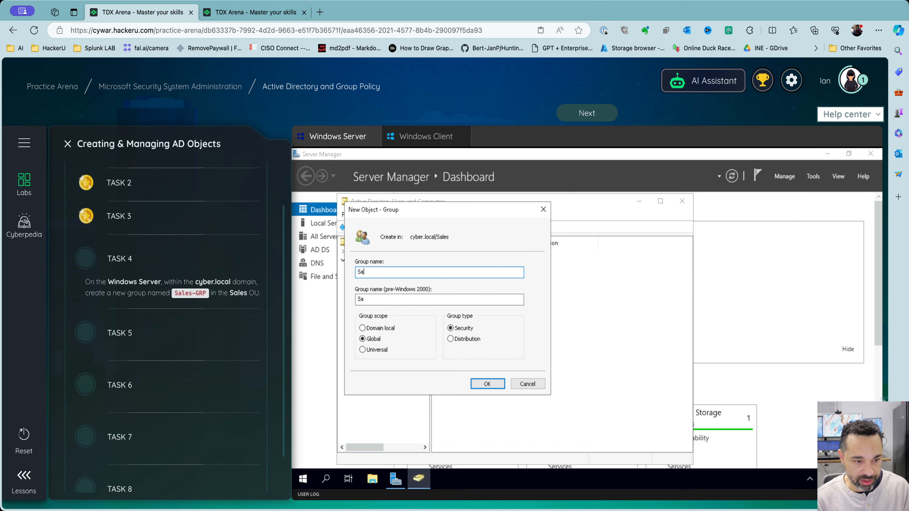
{"action": "type", "text": "les-G"}
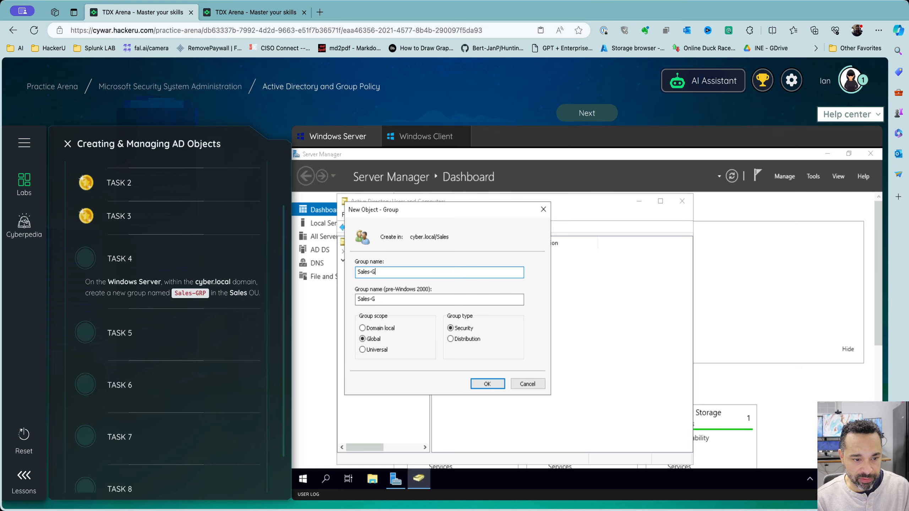
{"action": "type", "text": "RP"}
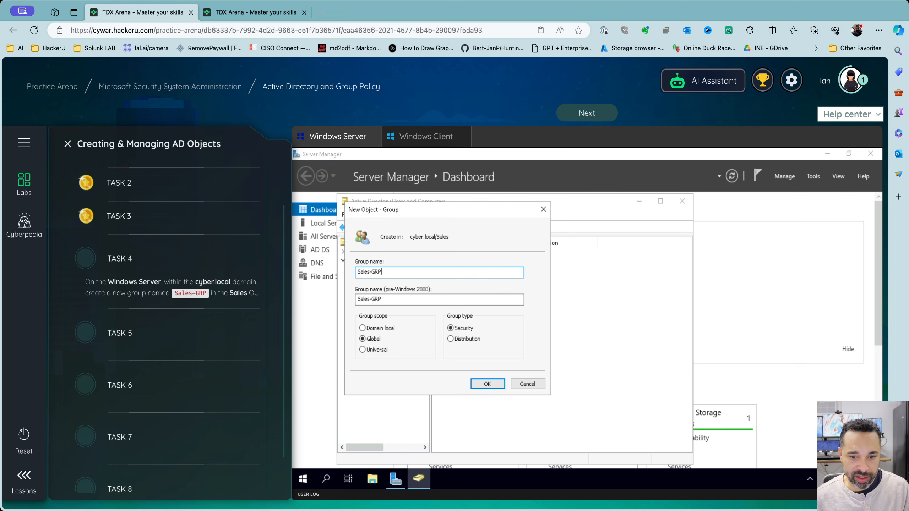
{"action": "left_click", "coordinate": [481, 386]}
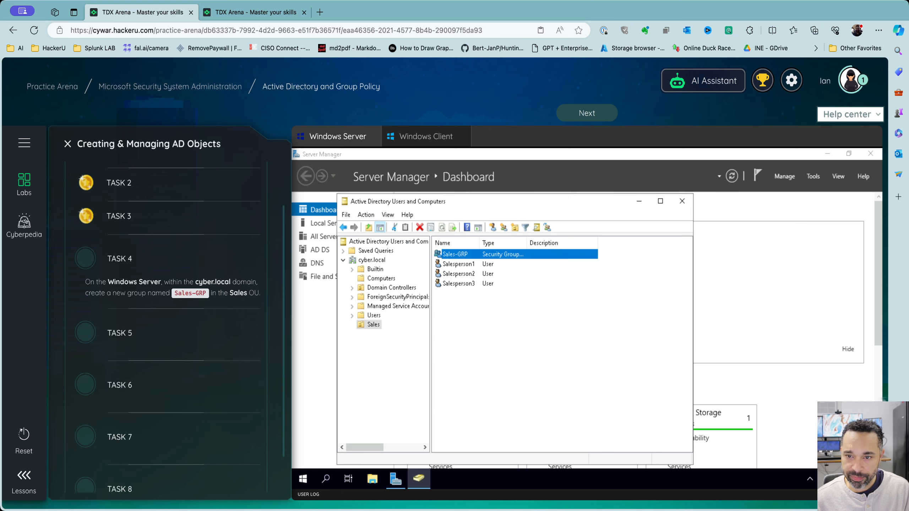
{"action": "left_click", "coordinate": [595, 114]}
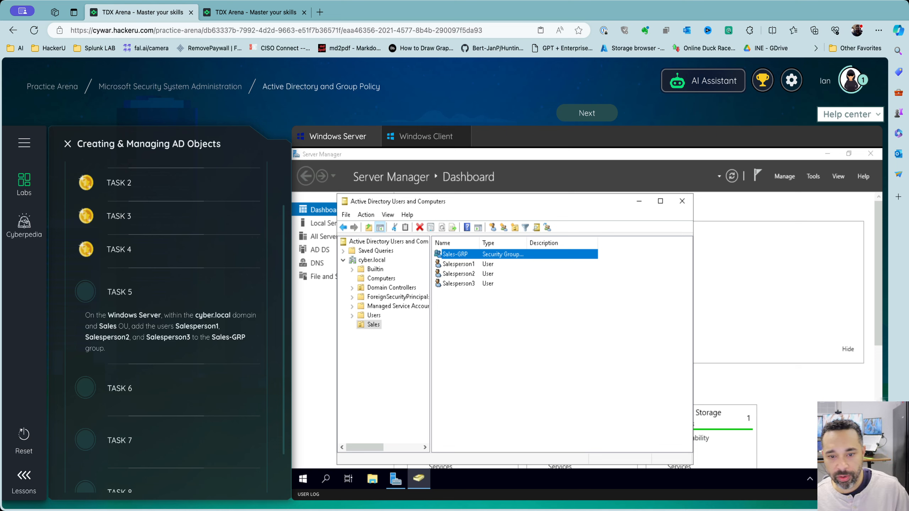
From Sales-GRP's member list, search the directory for 'Salesperson' accounts
{"action": "right_click", "coordinate": [469, 255]}
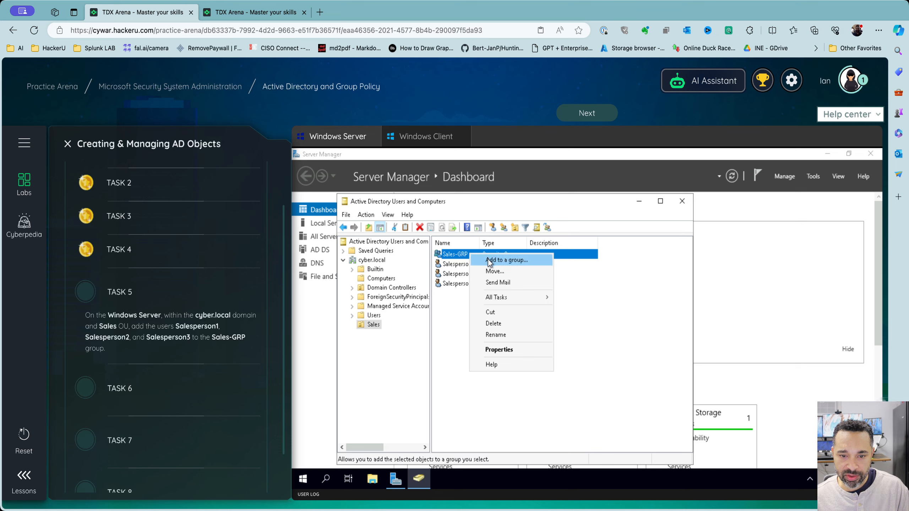
{"action": "left_click", "coordinate": [488, 349]}
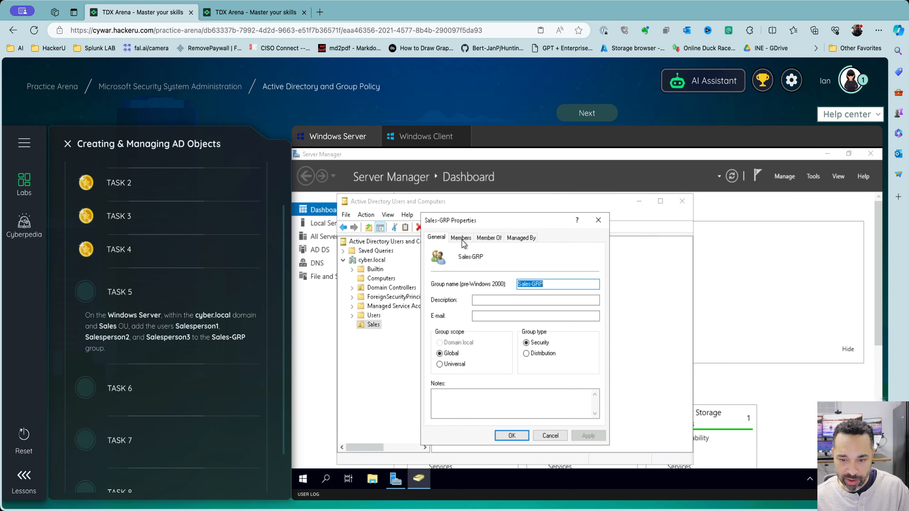
{"action": "left_click", "coordinate": [461, 240]}
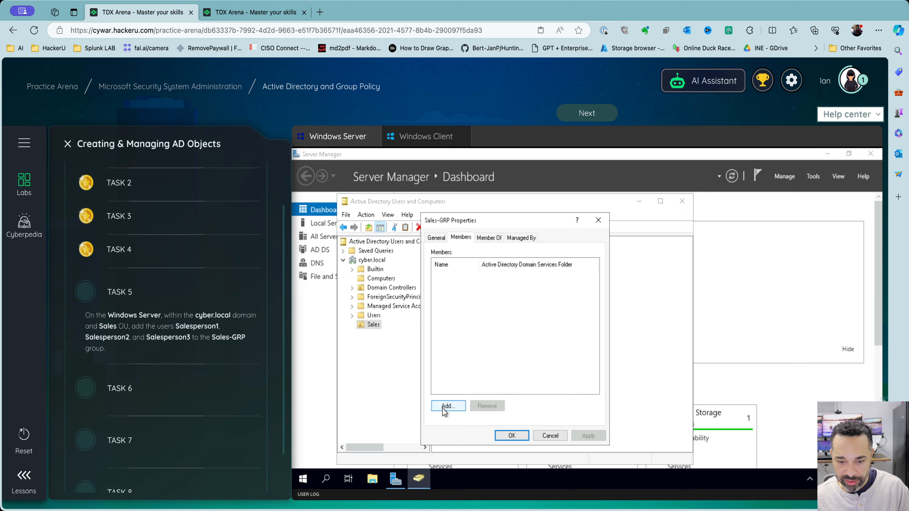
{"action": "left_click", "coordinate": [443, 407]}
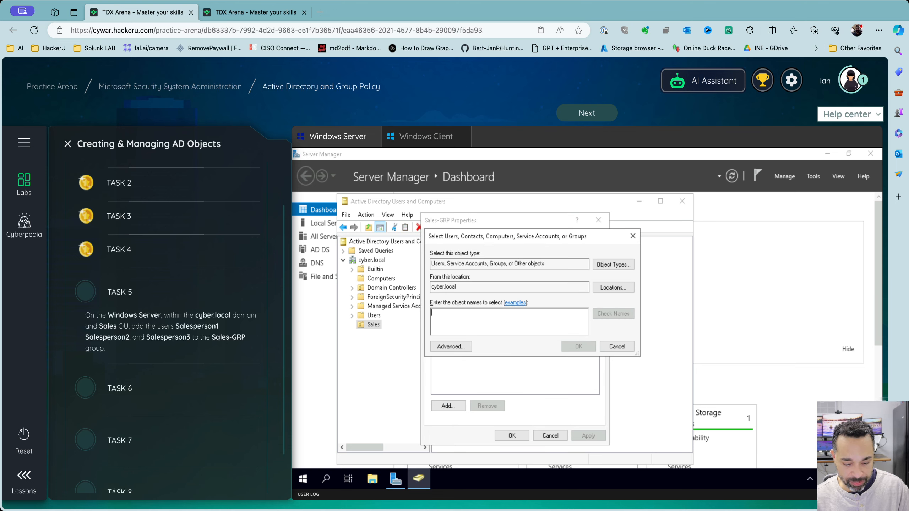
{"action": "type", "text": "Salesperwso"}
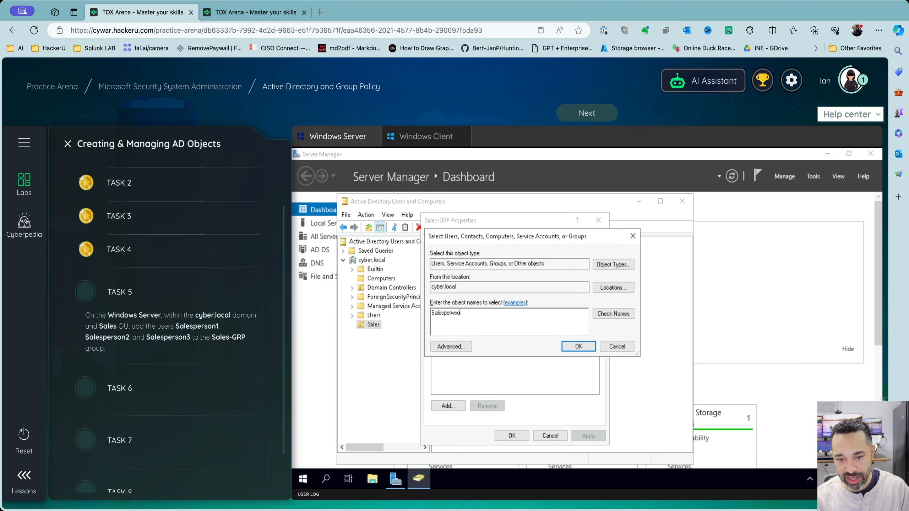
{"action": "key", "text": "BackSpace"}
{"action": "key", "text": "BackSpace"}
{"action": "key", "text": "BackSpace"}
{"action": "type", "text": "sp"}
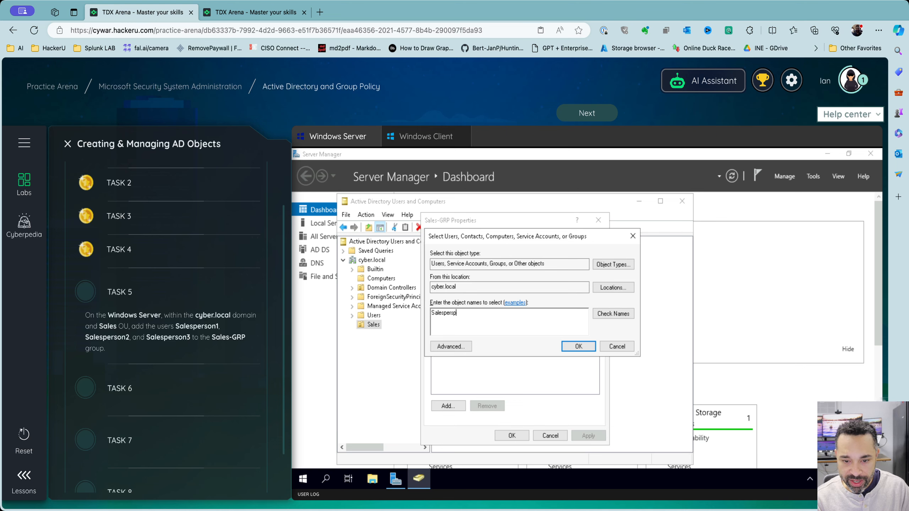
{"action": "key", "text": "BackSpace"}
{"action": "type", "text": "on"}
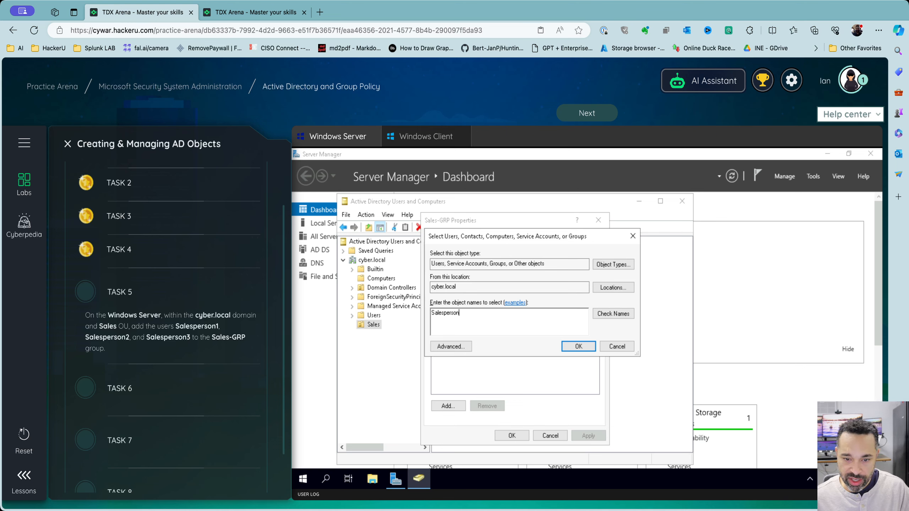
{"action": "left_click", "coordinate": [605, 314]}
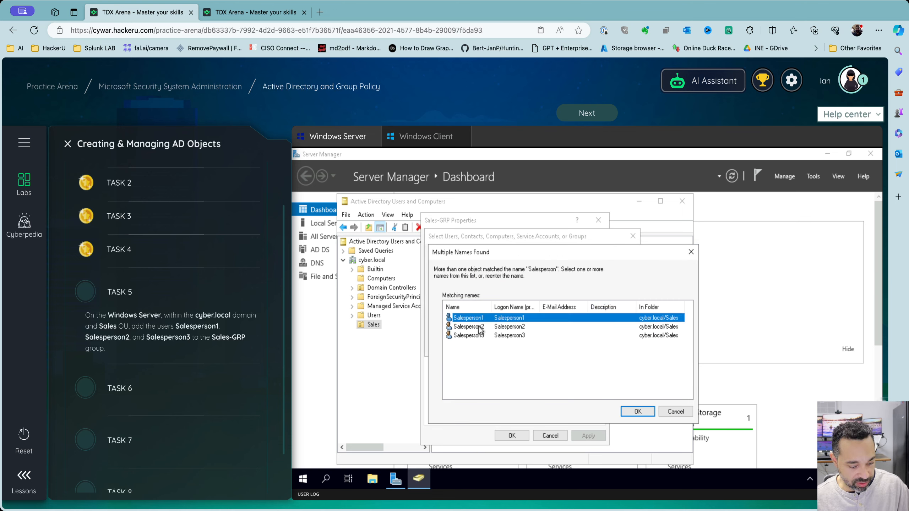
Add Salesperson1, Salesperson2 and Salesperson3 to Sales-GRP and save the membership
{"action": "left_click", "coordinate": [479, 327], "text": "shift"}
{"action": "left_click", "coordinate": [478, 336], "text": "shift"}
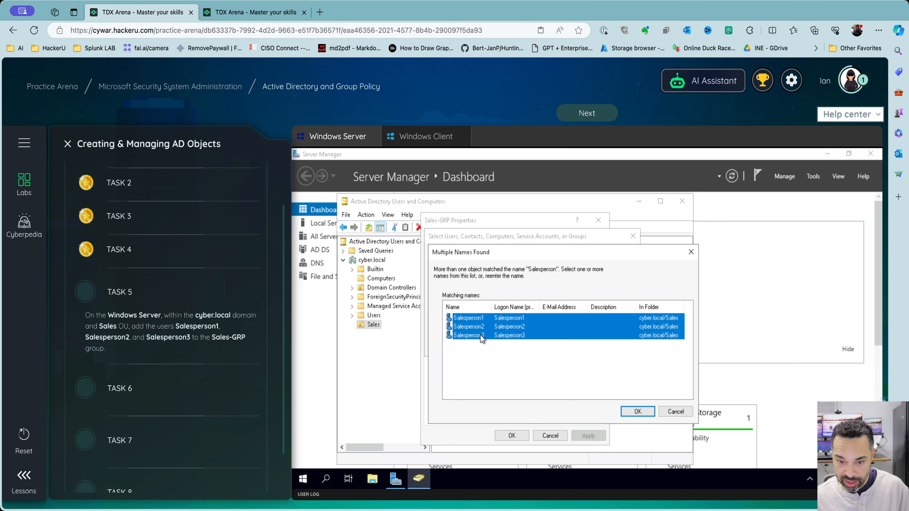
{"action": "left_click", "coordinate": [630, 411]}
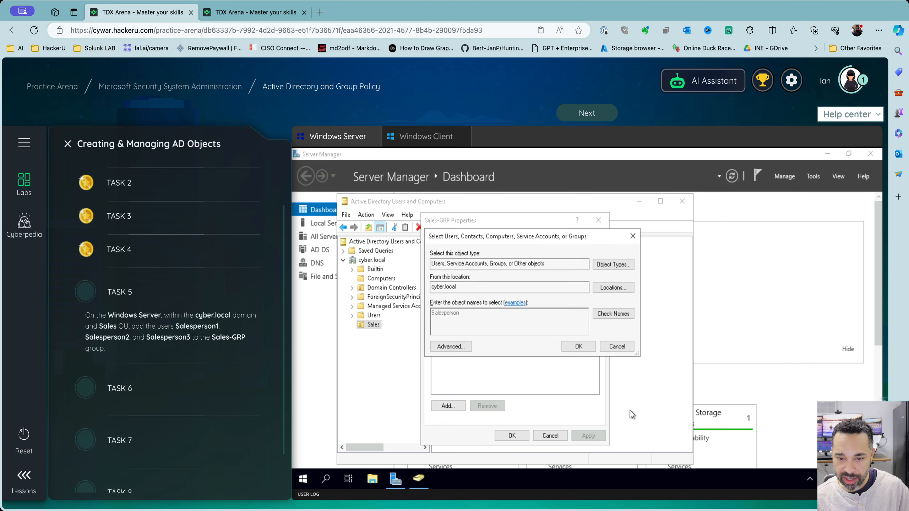
{"action": "left_click", "coordinate": [589, 349]}
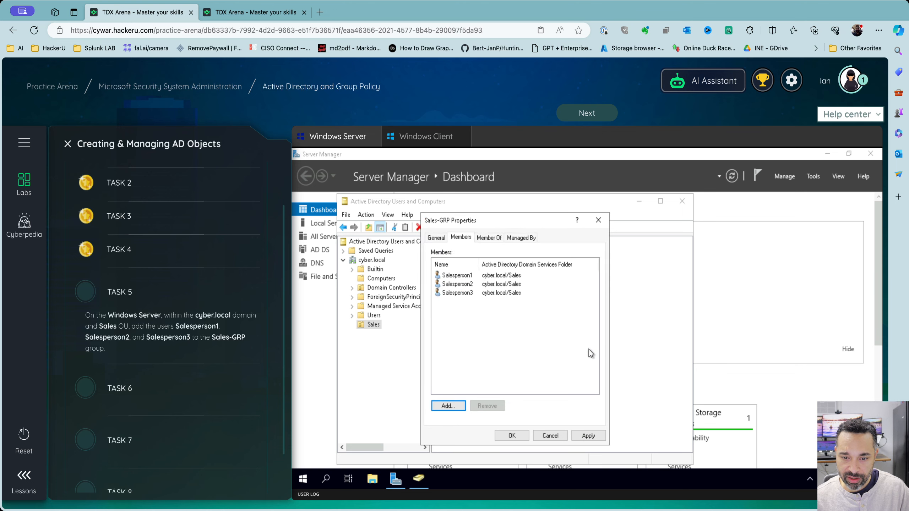
{"action": "left_click", "coordinate": [598, 433]}
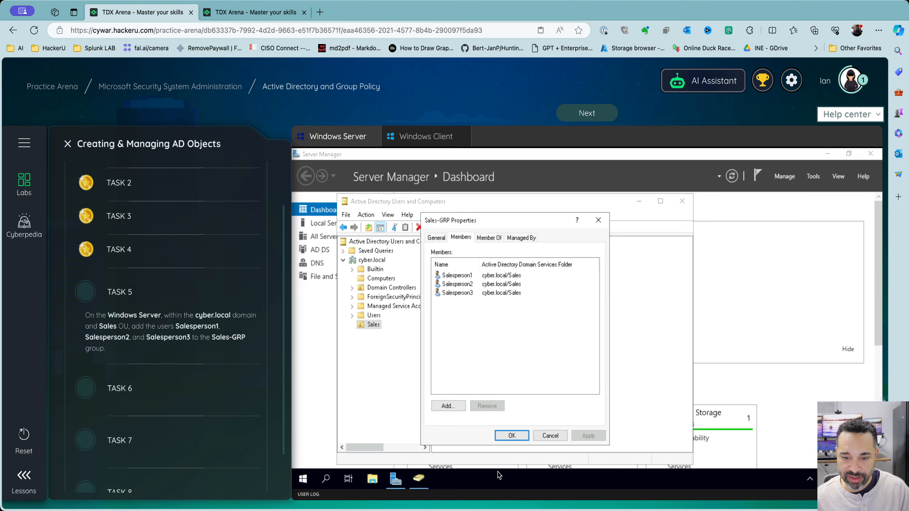
{"action": "left_click", "coordinate": [511, 436]}
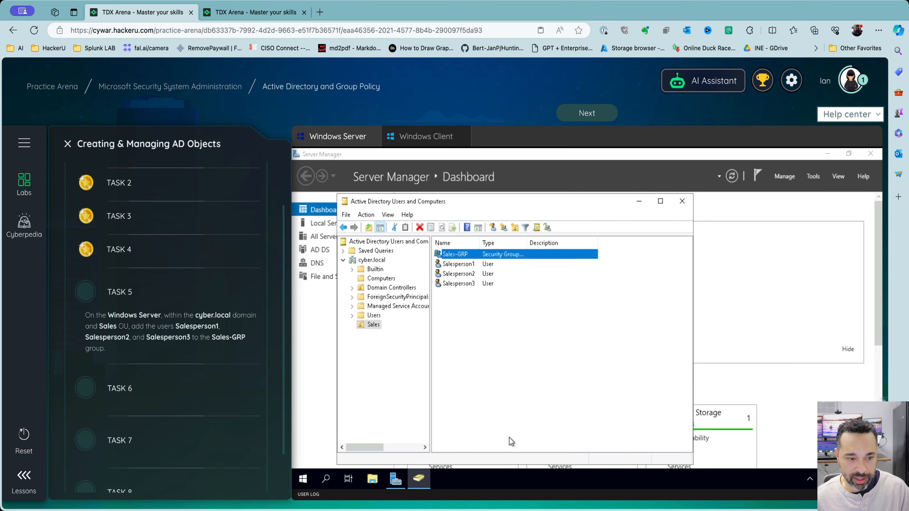
Check that Salesperson1's Member Of list includes Sales-GRP
{"action": "double_click", "coordinate": [459, 264]}
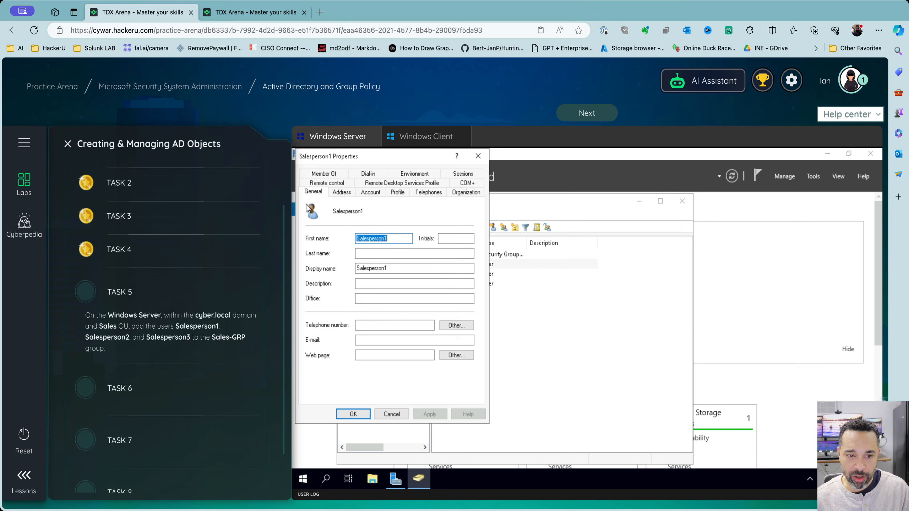
{"action": "left_click", "coordinate": [324, 173]}
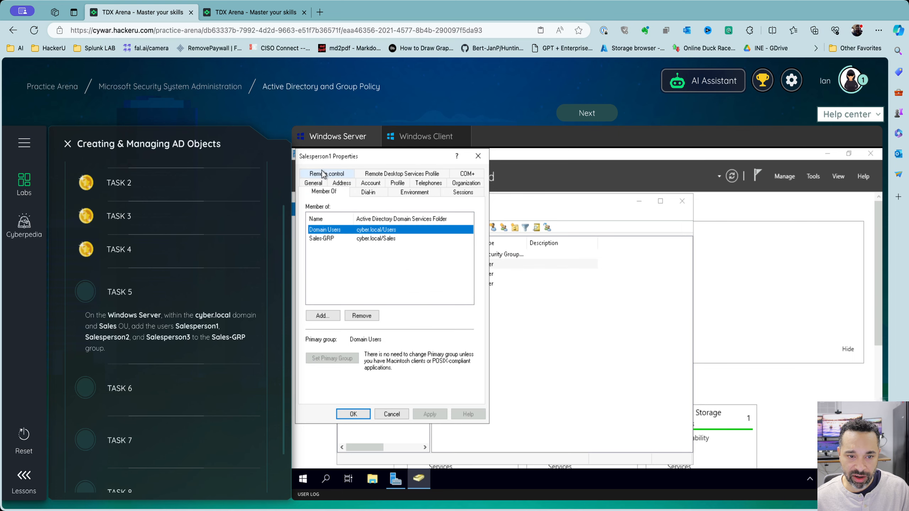
{"action": "left_click", "coordinate": [321, 239]}
{"action": "left_click", "coordinate": [390, 414]}
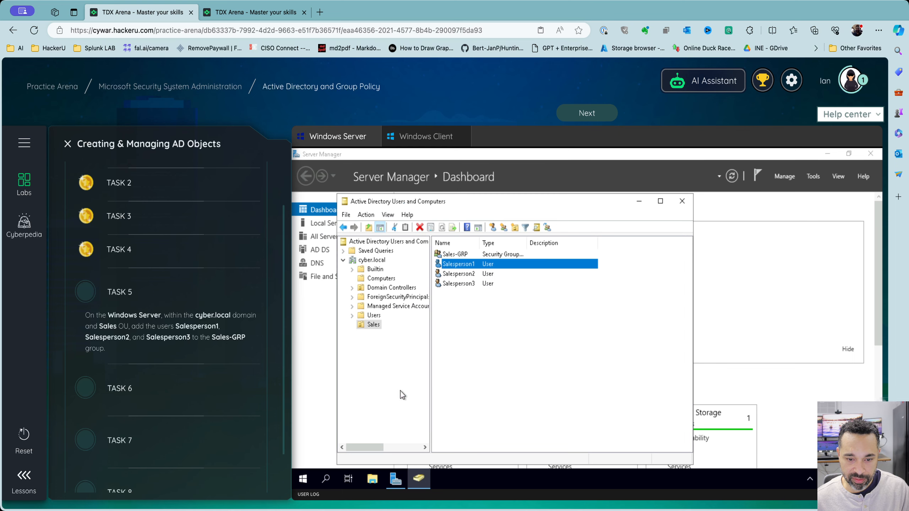
Review Sales-GRP's member list and submit Task 5 as complete
{"action": "left_click", "coordinate": [458, 256]}
{"action": "right_click", "coordinate": [459, 255]}
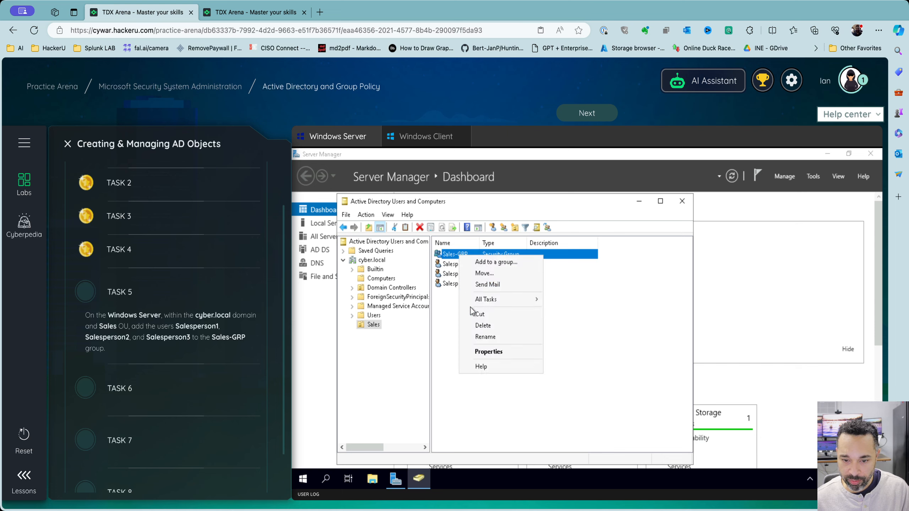
{"action": "left_click", "coordinate": [480, 352]}
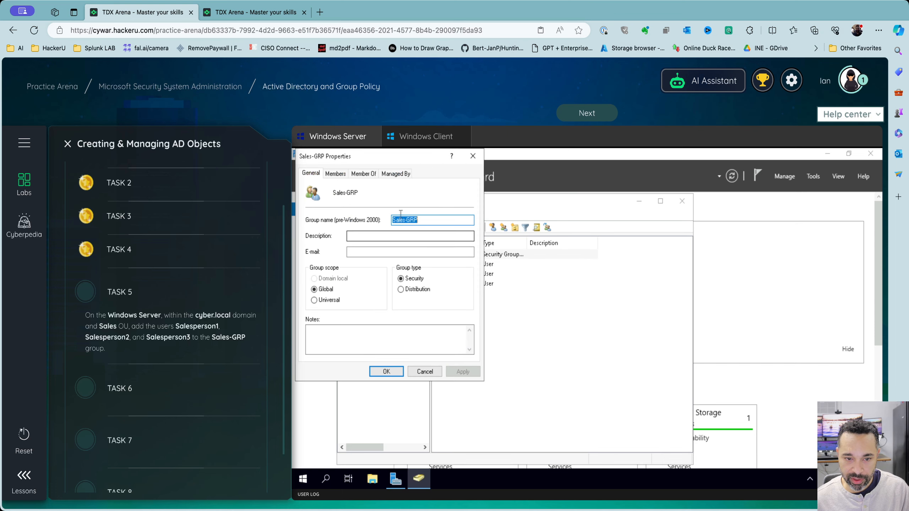
{"action": "left_click", "coordinate": [335, 174]}
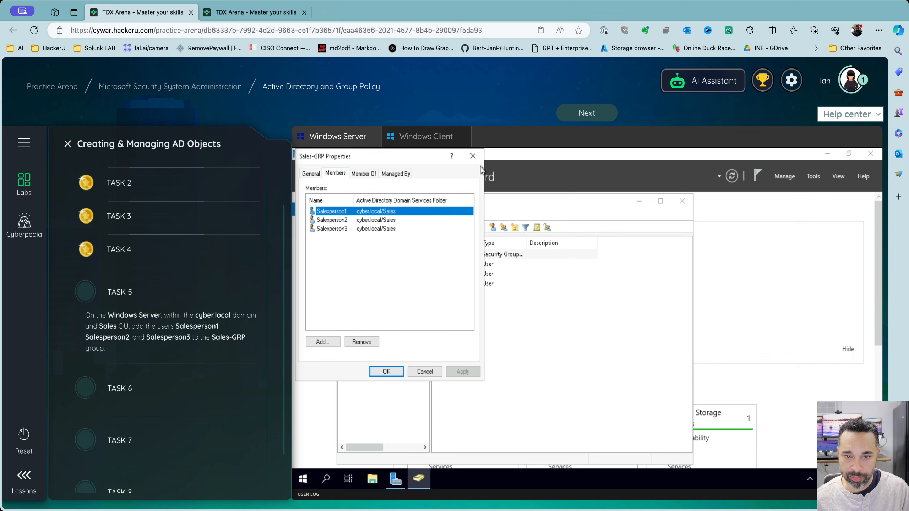
{"action": "left_click", "coordinate": [475, 158]}
{"action": "left_click", "coordinate": [569, 119]}
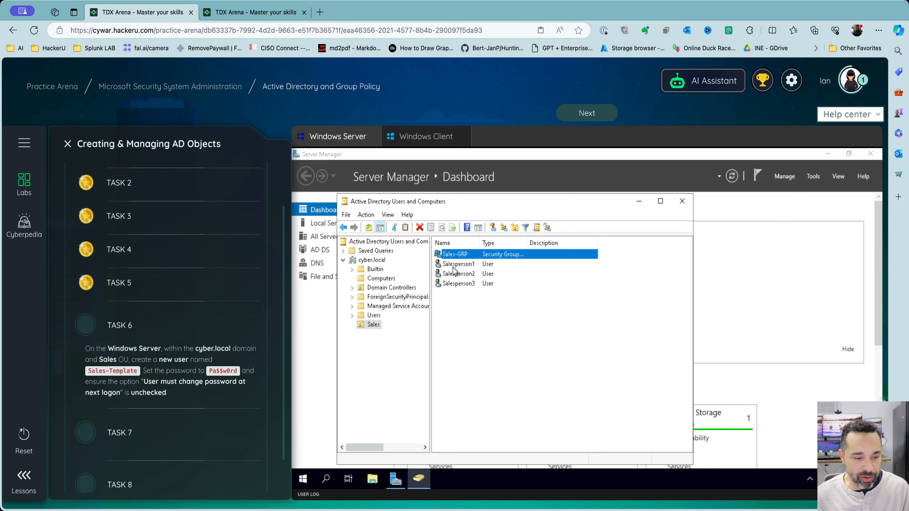
Start a new user in the Sales OU with name and logon name Sales-Template
{"action": "left_click", "coordinate": [472, 274]}
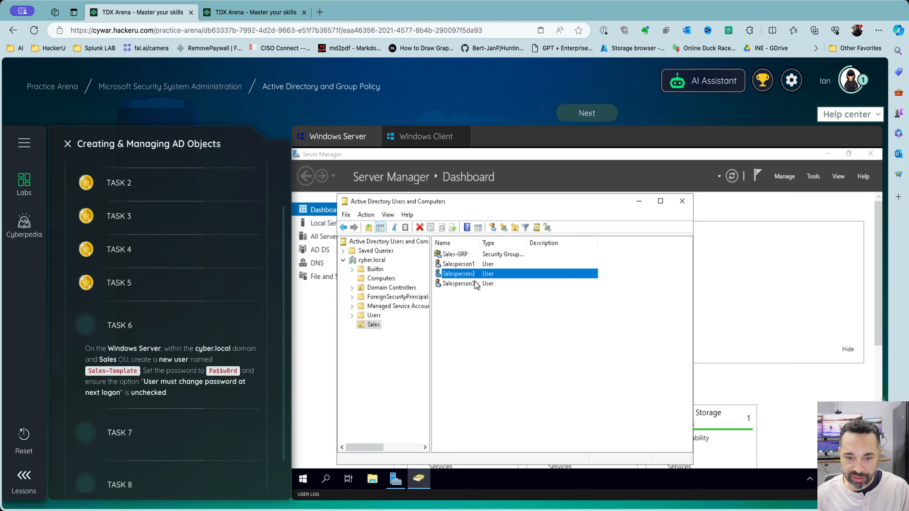
{"action": "left_click", "coordinate": [465, 294]}
{"action": "right_click", "coordinate": [462, 297]}
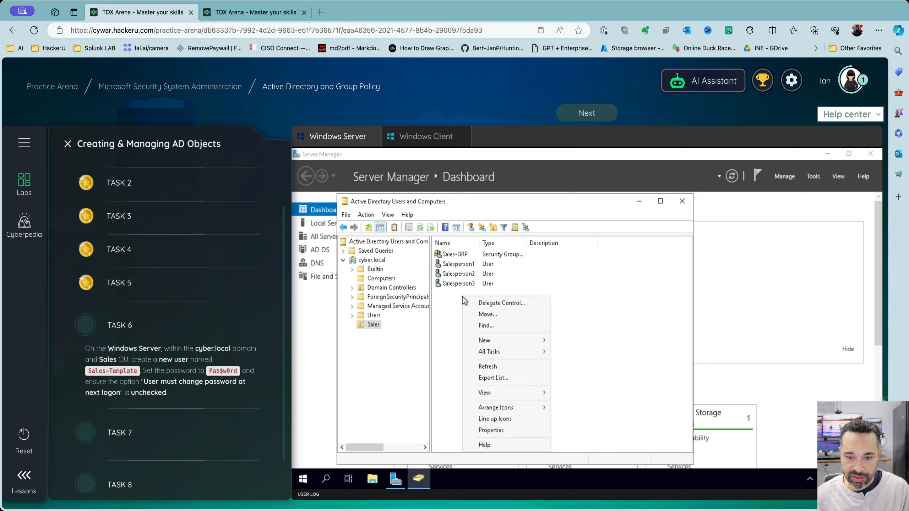
{"action": "mouse_move", "coordinate": [506, 342]}
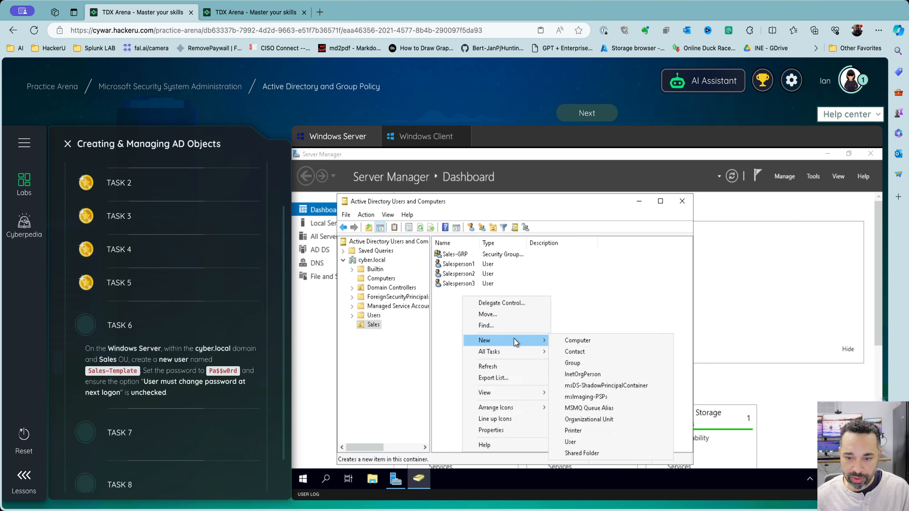
{"action": "left_click", "coordinate": [587, 445]}
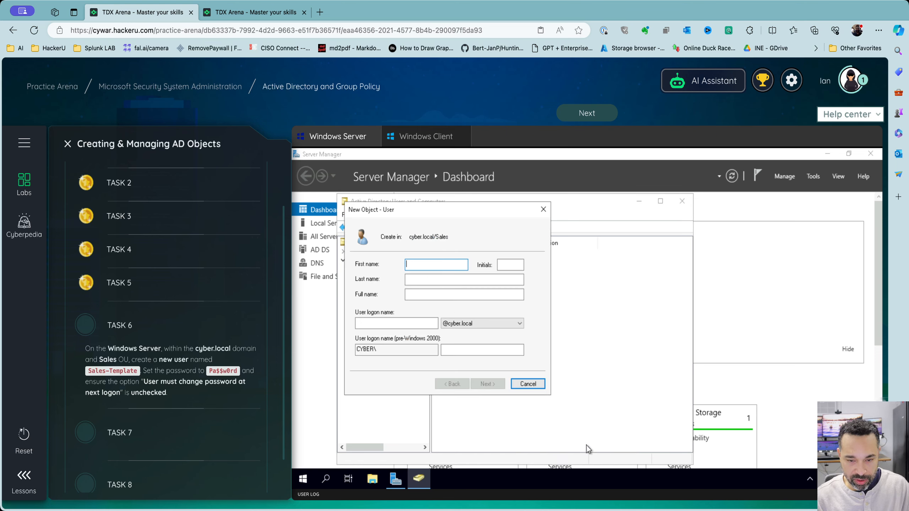
{"action": "type", "text": "S"}
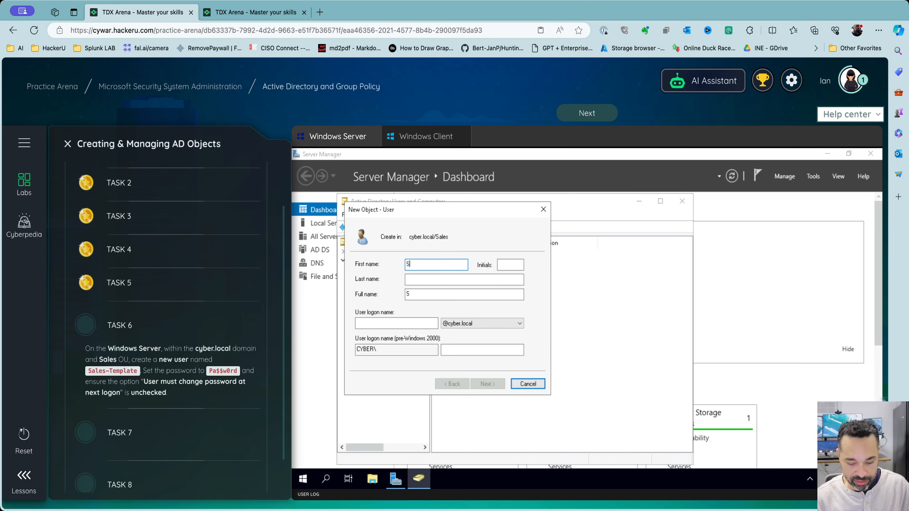
{"action": "type", "text": "ales-Template"}
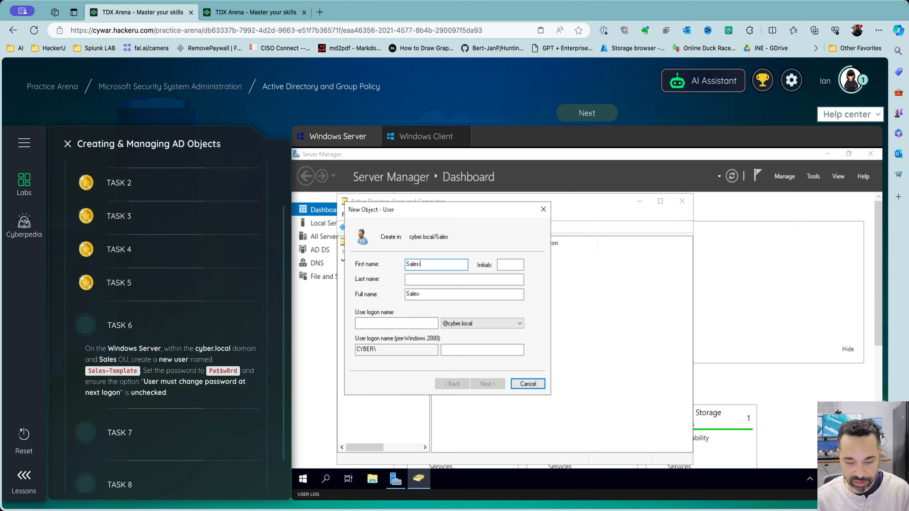
{"action": "key", "text": "Tab"}
{"action": "key", "text": "Tab"}
{"action": "key", "text": "Tab"}
{"action": "key", "text": "Tab"}
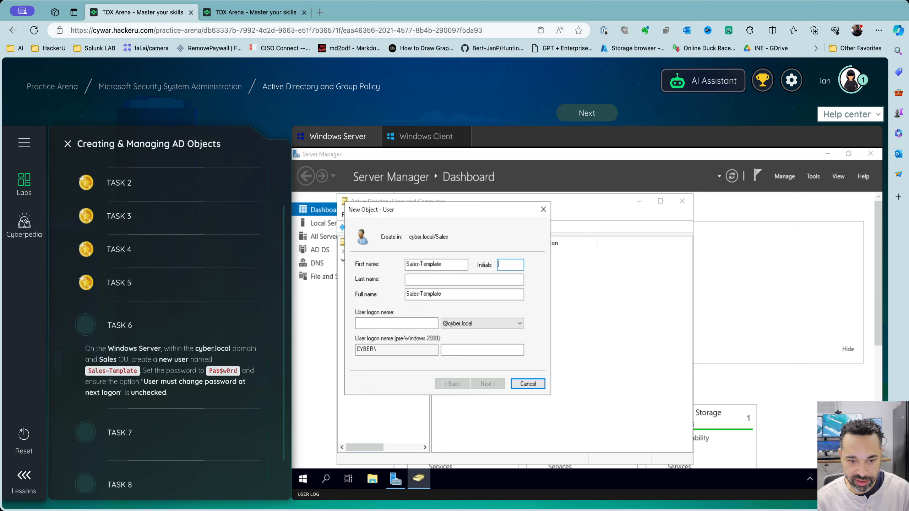
{"action": "type", "text": "S"}
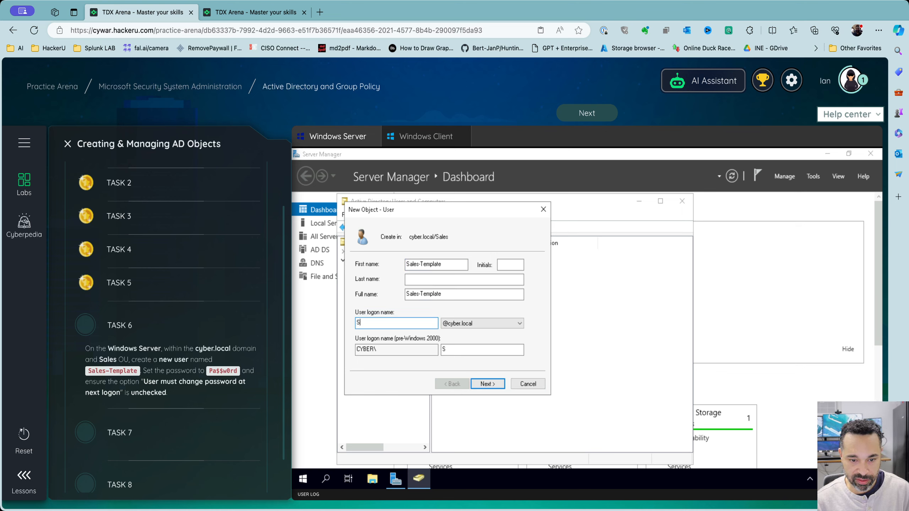
{"action": "type", "text": "ales-Template"}
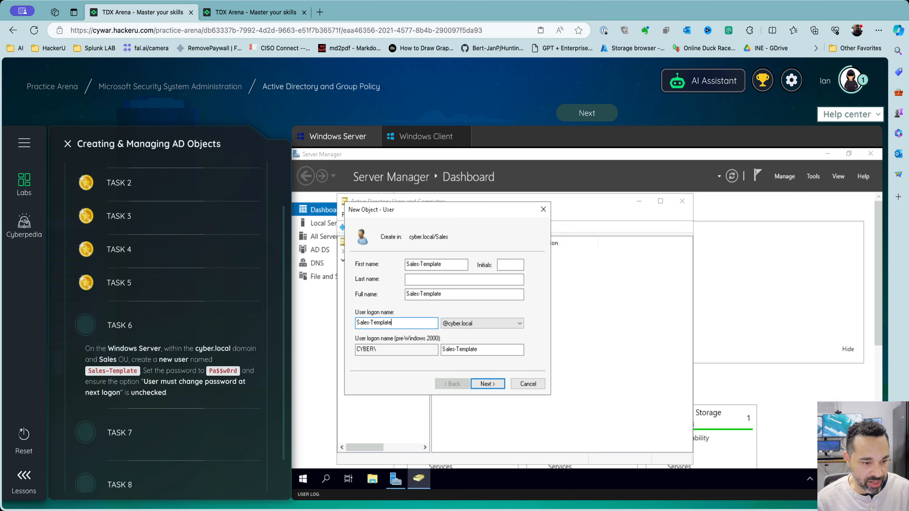
Set and confirm the account password, clear 'User must change password at next logon', and finish the user
{"action": "key", "text": "Return"}
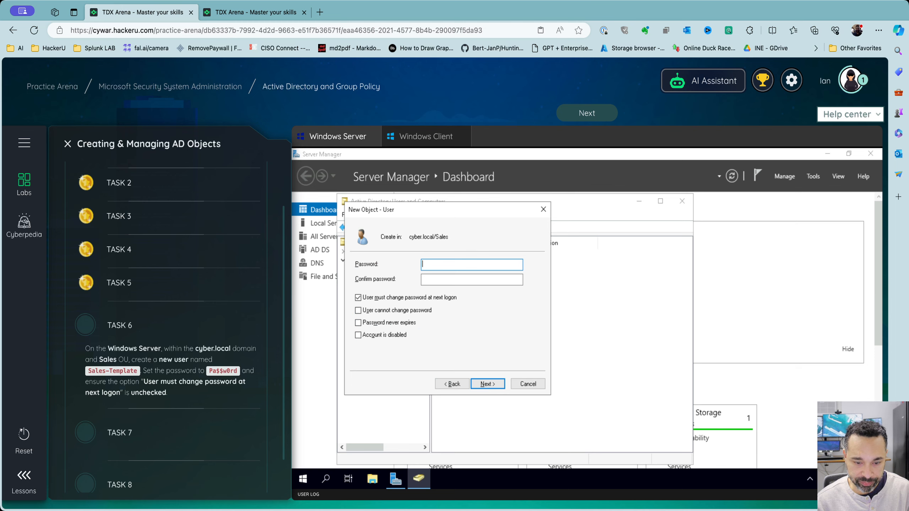
{"action": "type", "text": "Pa$$w"}
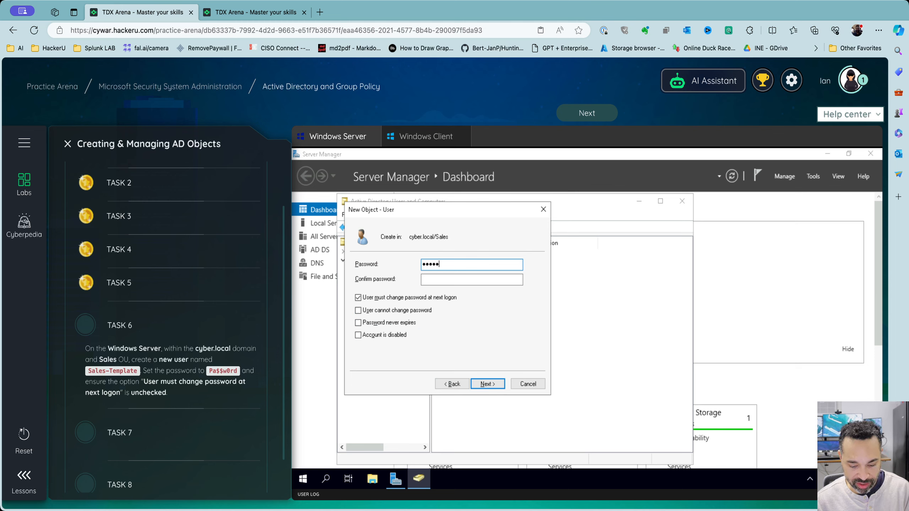
{"action": "type", "text": "0rd"}
{"action": "key", "text": "Tab"}
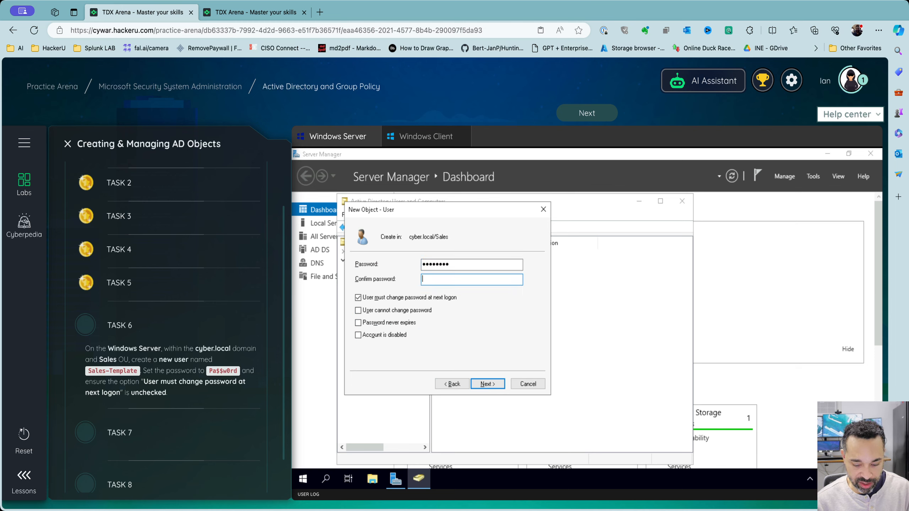
{"action": "type", "text": "Pa$$w"}
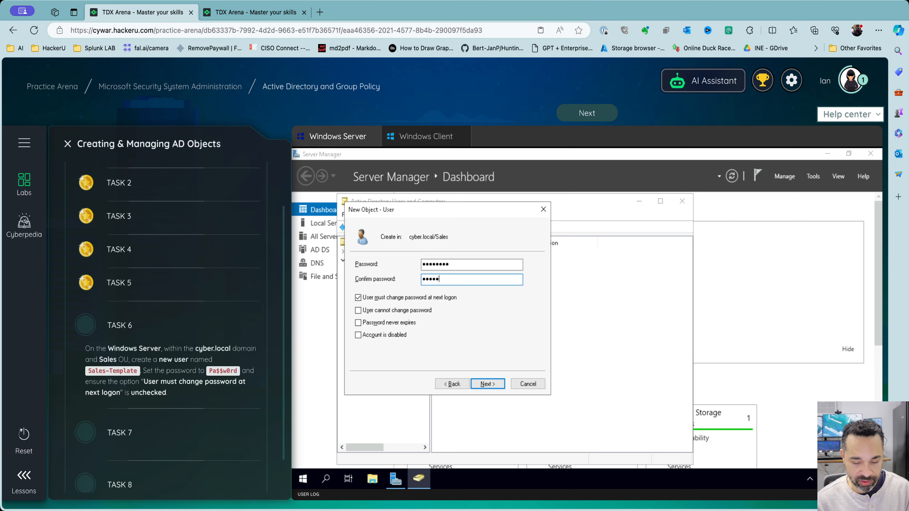
{"action": "type", "text": "0rd"}
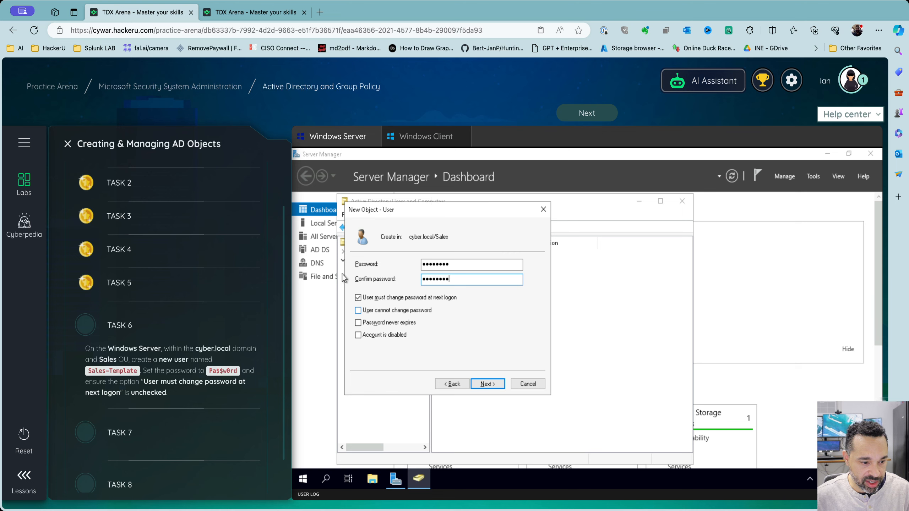
{"action": "left_click", "coordinate": [395, 299]}
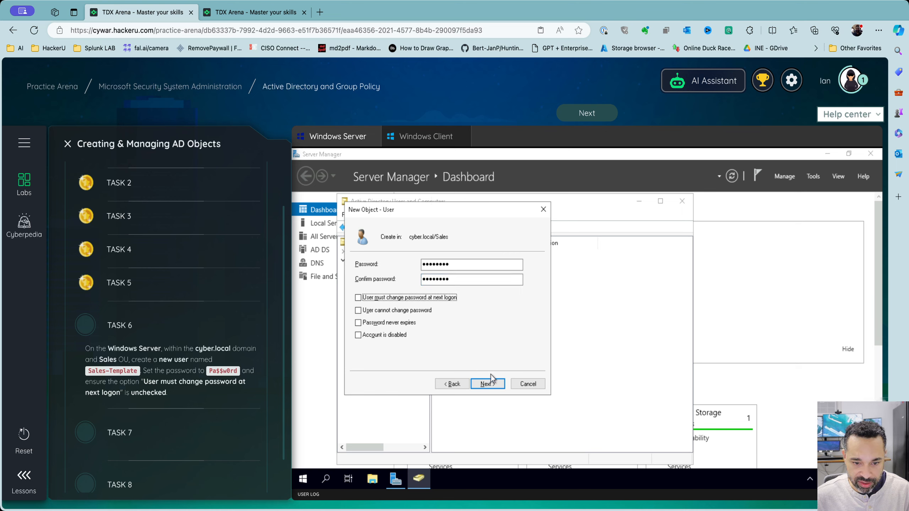
{"action": "left_click", "coordinate": [489, 384]}
{"action": "left_click", "coordinate": [487, 384]}
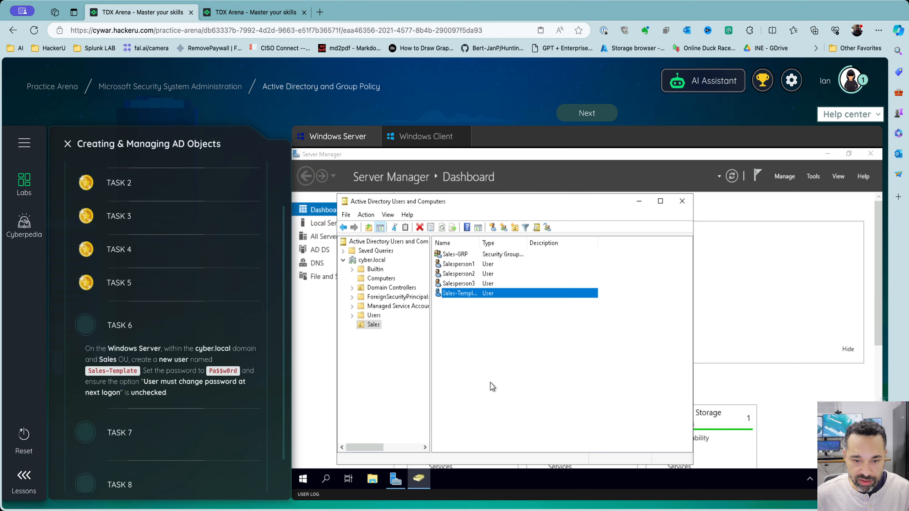
{"action": "left_click", "coordinate": [490, 369]}
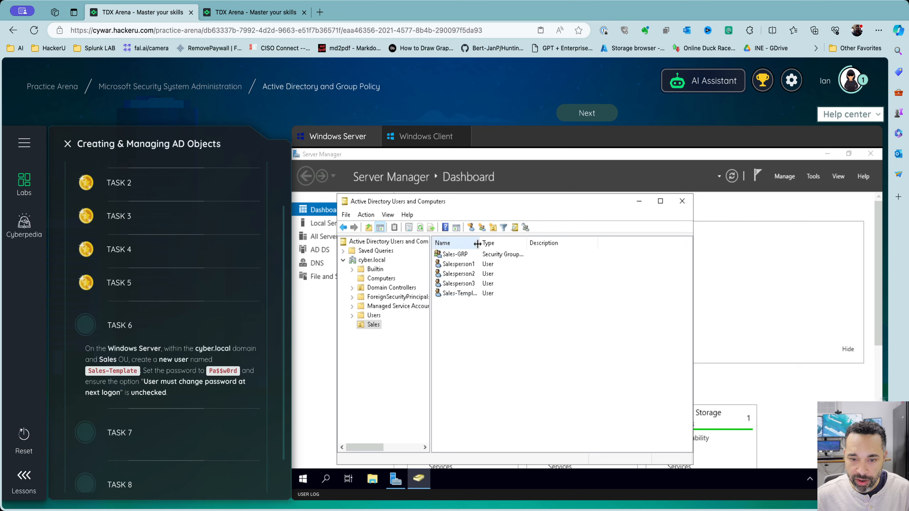
{"action": "left_click_drag", "start_coordinate": [480, 243], "coordinate": [541, 243]}
Select Sales-Template, submit Task 6 for checking, and bring up Sales-Template's context menu
{"action": "left_click", "coordinate": [472, 293]}
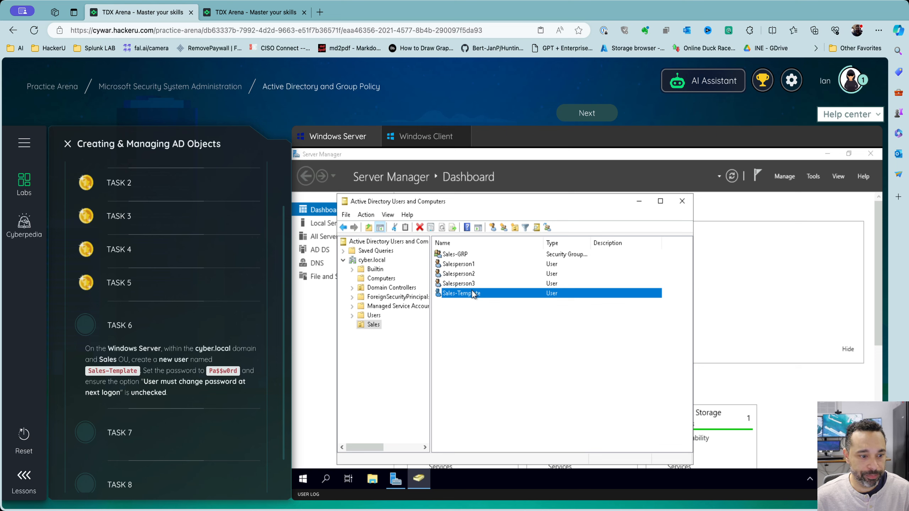
{"action": "left_click", "coordinate": [566, 119]}
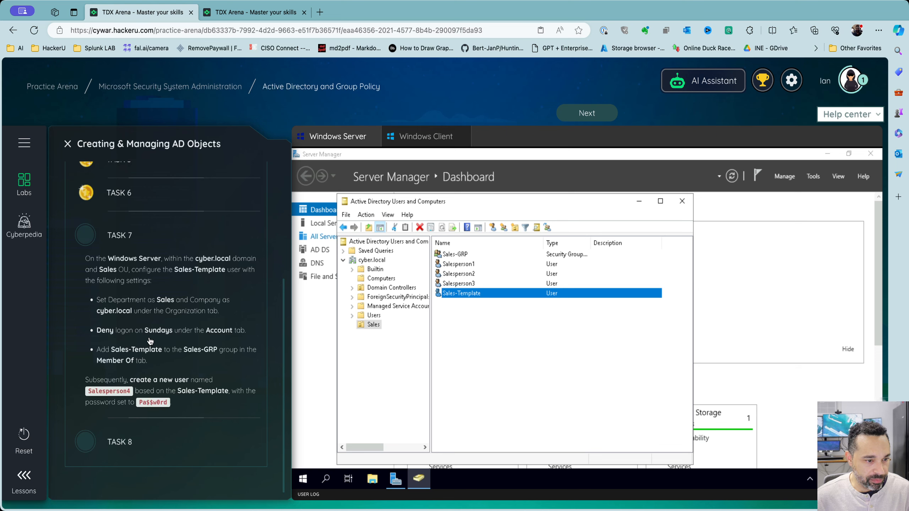
{"action": "right_click", "coordinate": [463, 294]}
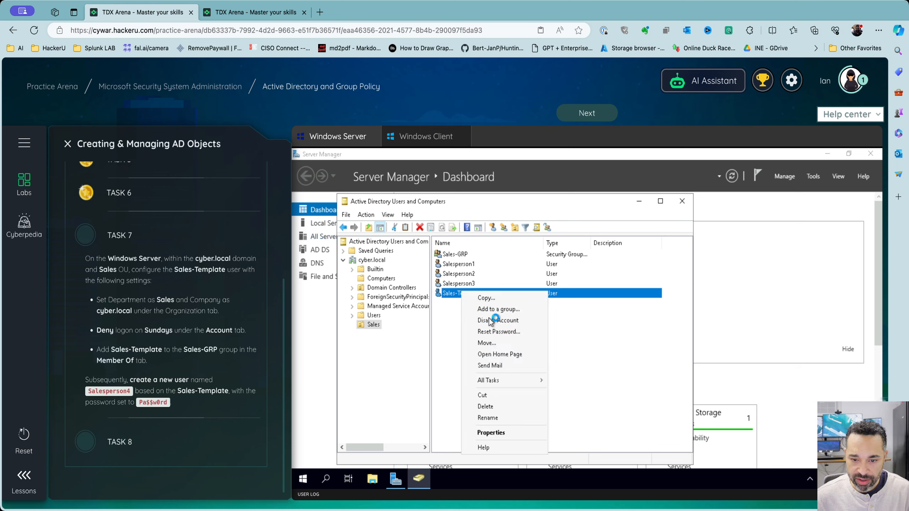
In Sales-Template's properties, set Department to 'Sales' and Company to 'cyber.local'
{"action": "left_click", "coordinate": [492, 436]}
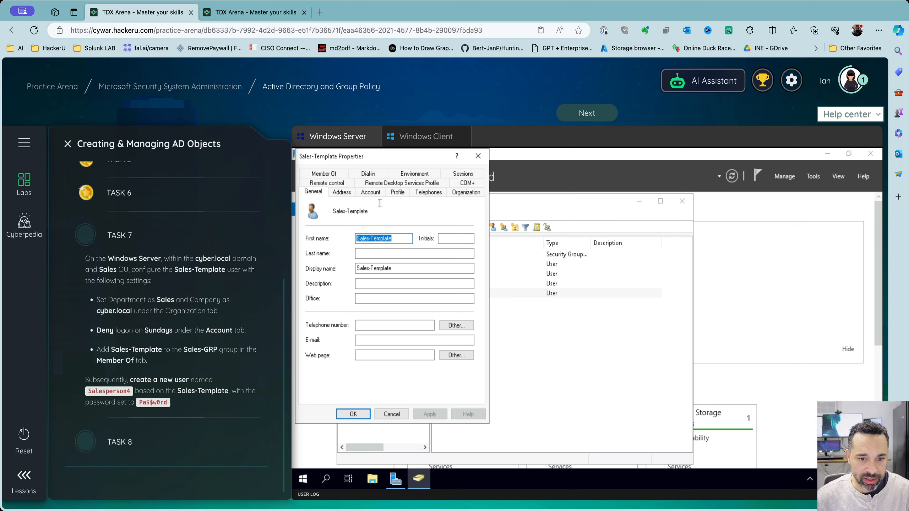
{"action": "left_click", "coordinate": [472, 196]}
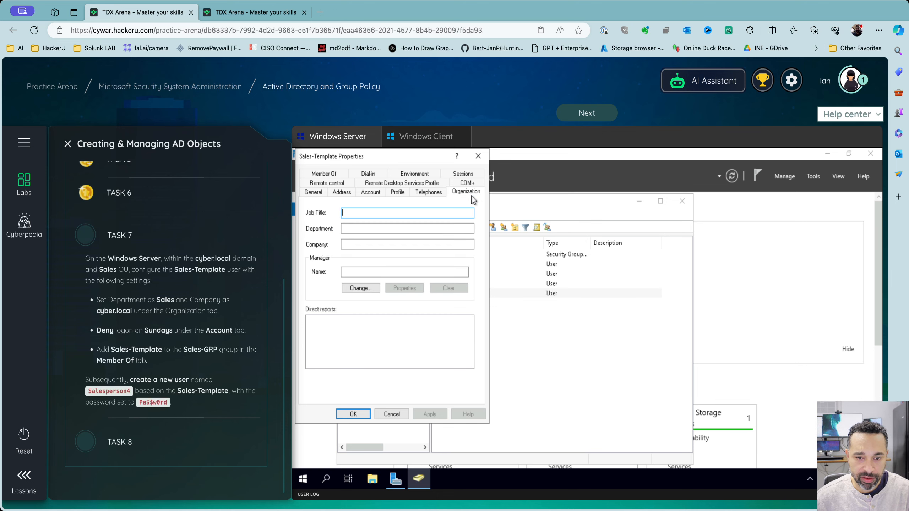
{"action": "left_click", "coordinate": [368, 230]}
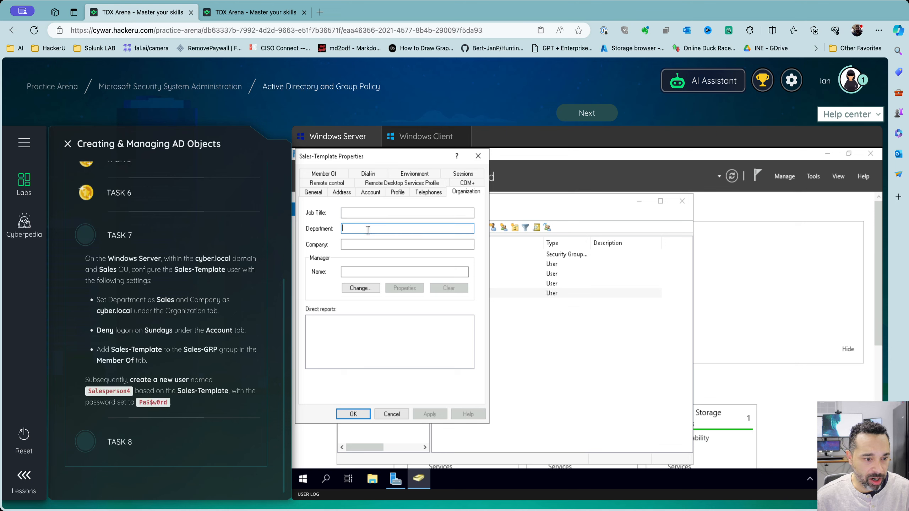
{"action": "type", "text": "Sales"}
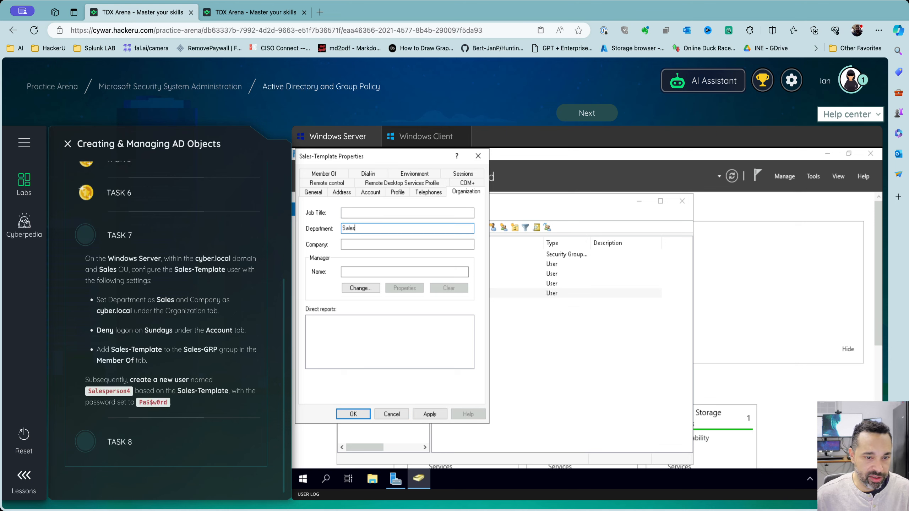
{"action": "left_click", "coordinate": [367, 247]}
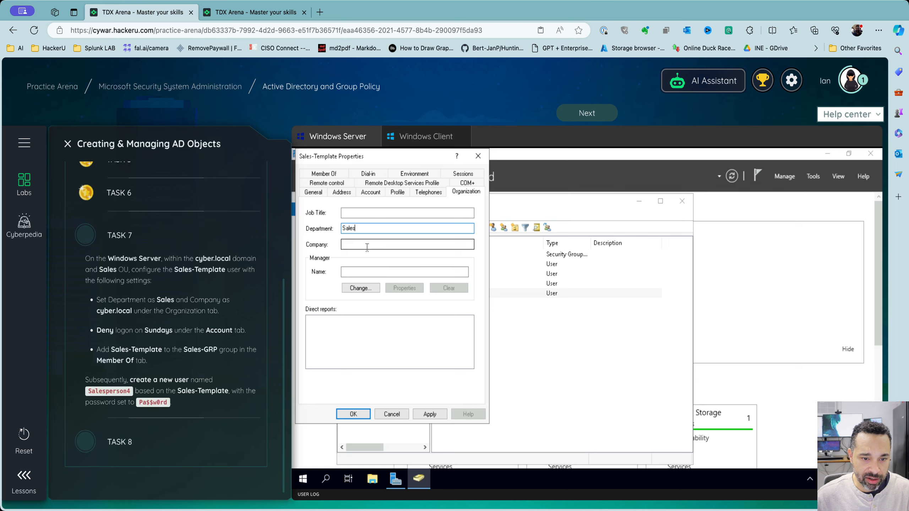
{"action": "type", "text": "cyber"}
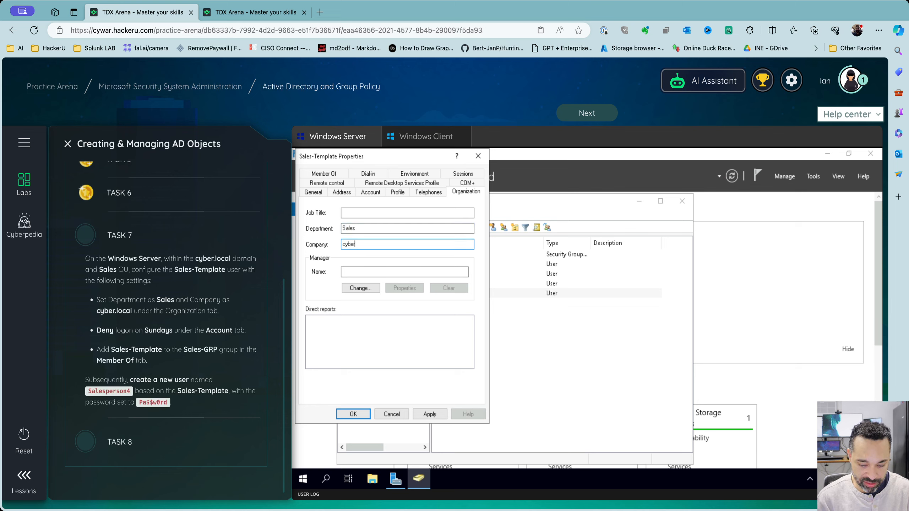
{"action": "type", "text": ".local"}
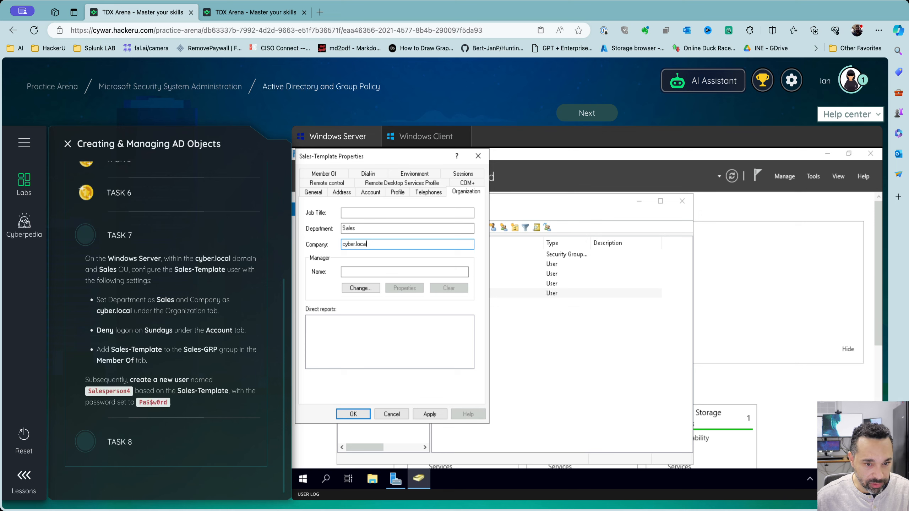
Add Sales-Template to the Sales-GRP group
{"action": "left_click", "coordinate": [332, 175]}
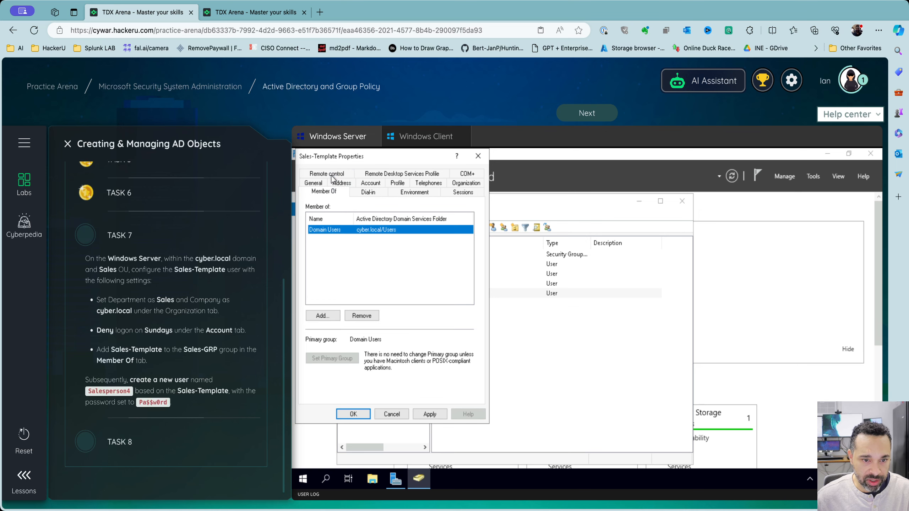
{"action": "left_click", "coordinate": [322, 315]}
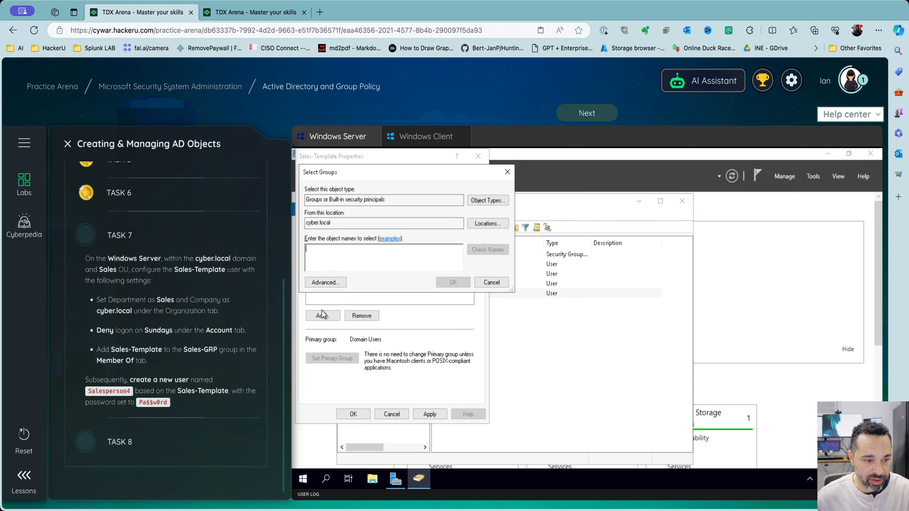
{"action": "type", "text": "sales"}
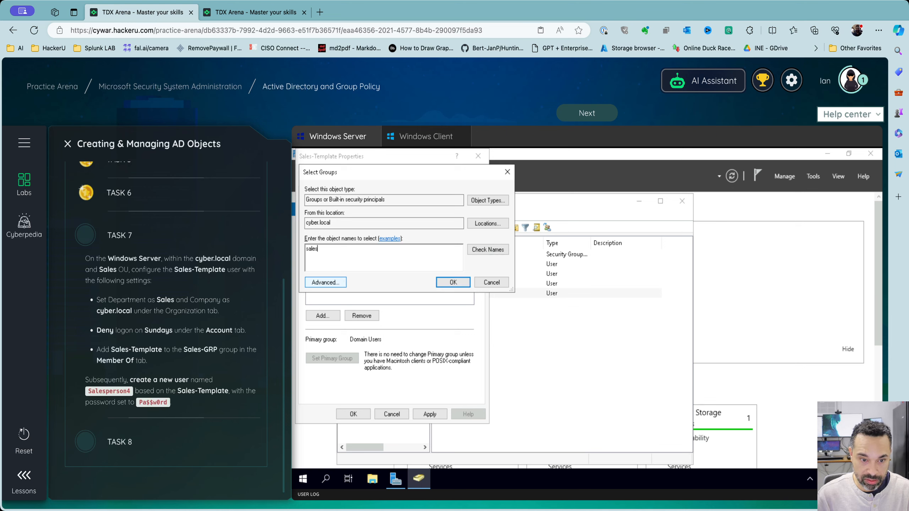
{"action": "type", "text": "-grp"}
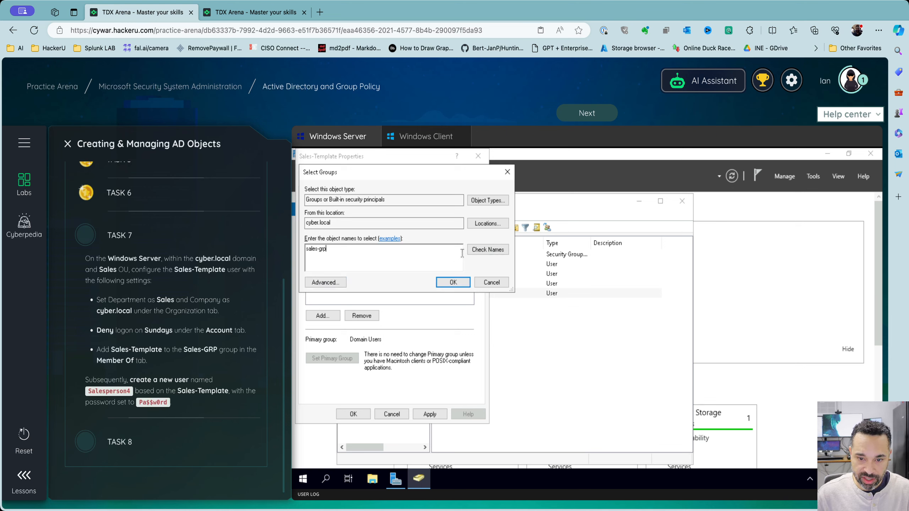
{"action": "left_click", "coordinate": [485, 251]}
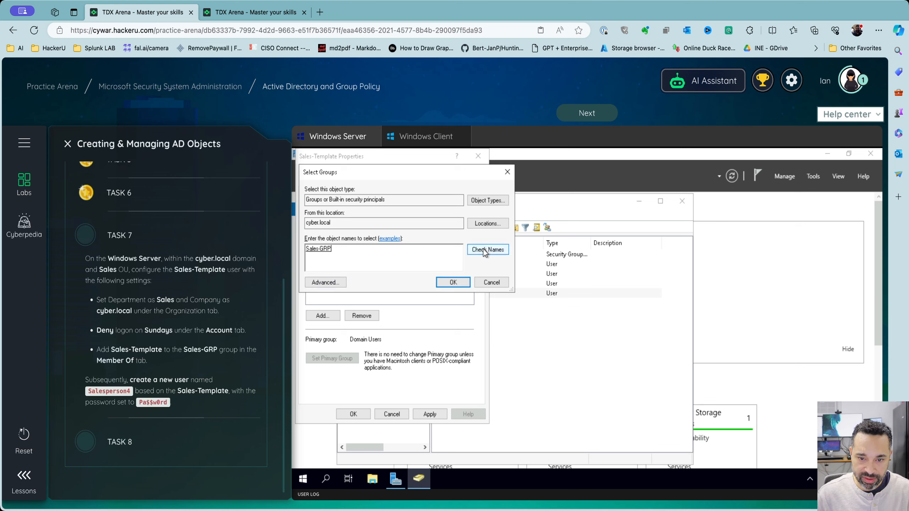
{"action": "left_click", "coordinate": [453, 283]}
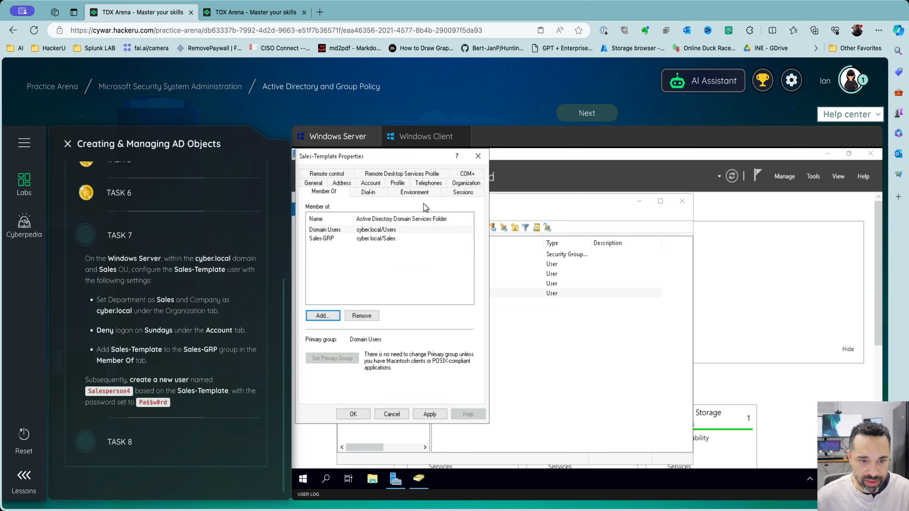
{"action": "left_click", "coordinate": [378, 184]}
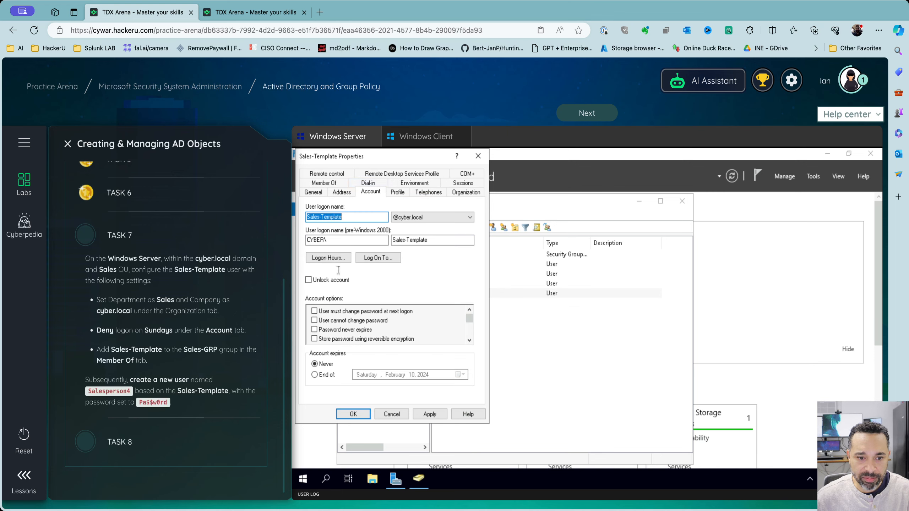
Mark the entire Sunday row as Logon Denied in Logon Hours, then apply and close the properties
{"action": "left_click", "coordinate": [332, 259]}
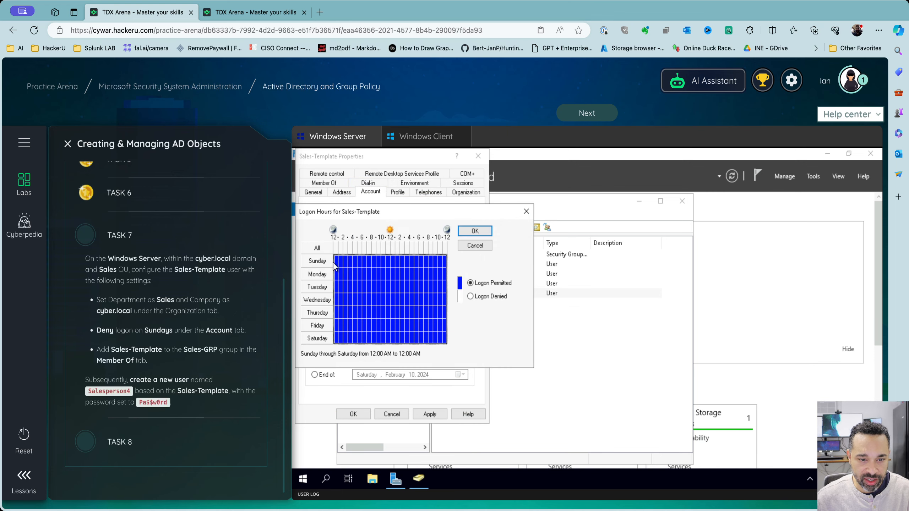
{"action": "left_click", "coordinate": [336, 261]}
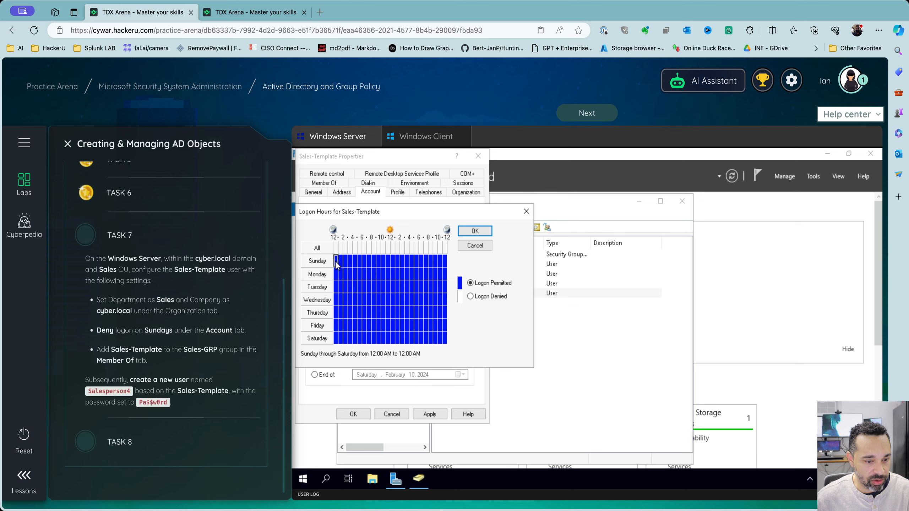
{"action": "left_click_drag", "start_coordinate": [336, 263], "coordinate": [447, 262]}
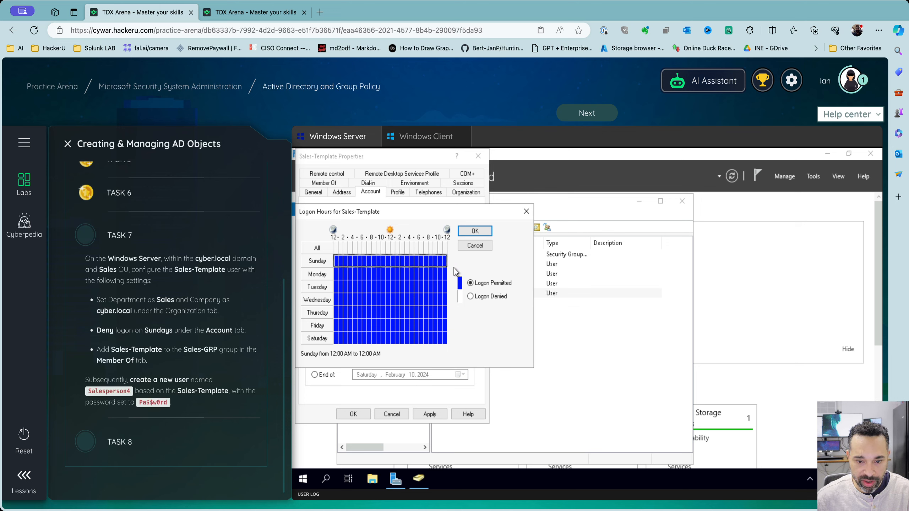
{"action": "left_click", "coordinate": [471, 297]}
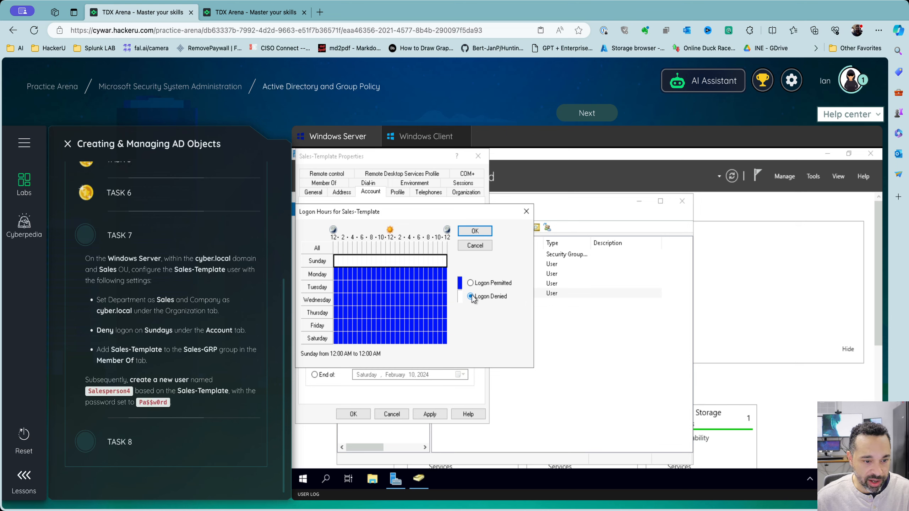
{"action": "left_click", "coordinate": [469, 232]}
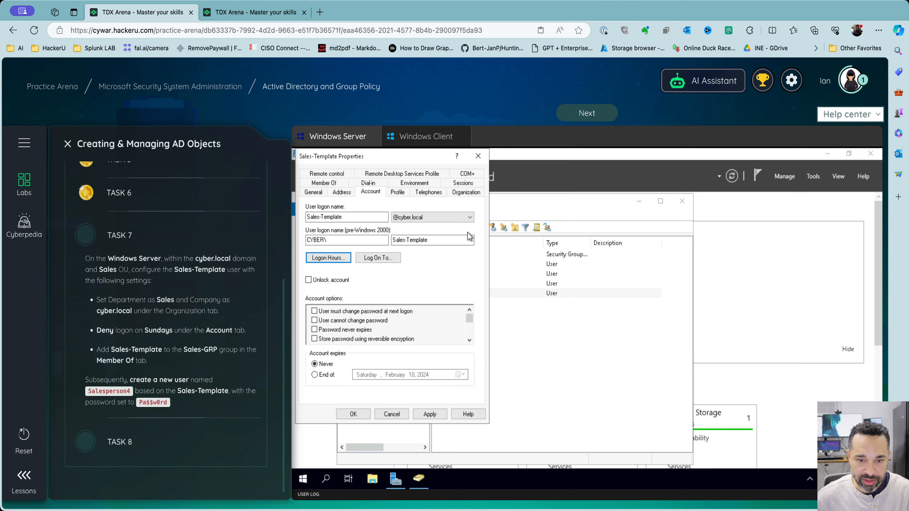
{"action": "left_click", "coordinate": [430, 414]}
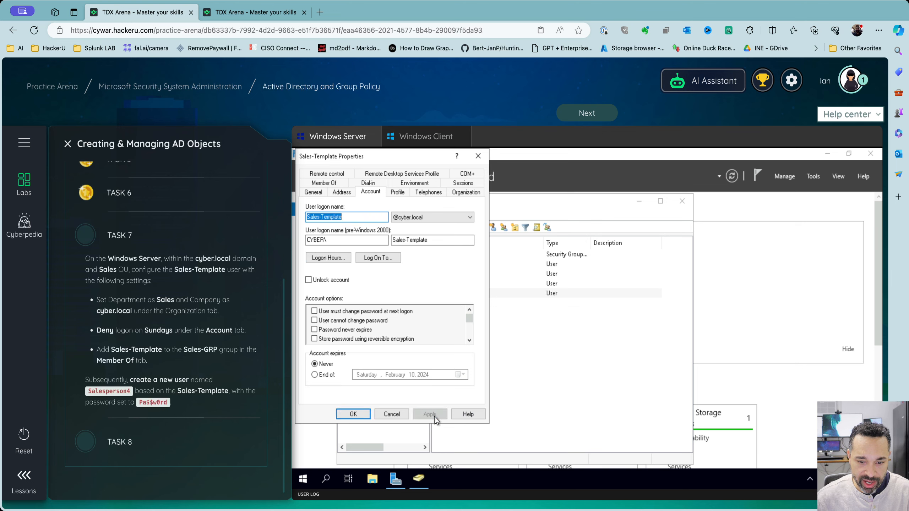
{"action": "left_click", "coordinate": [353, 414]}
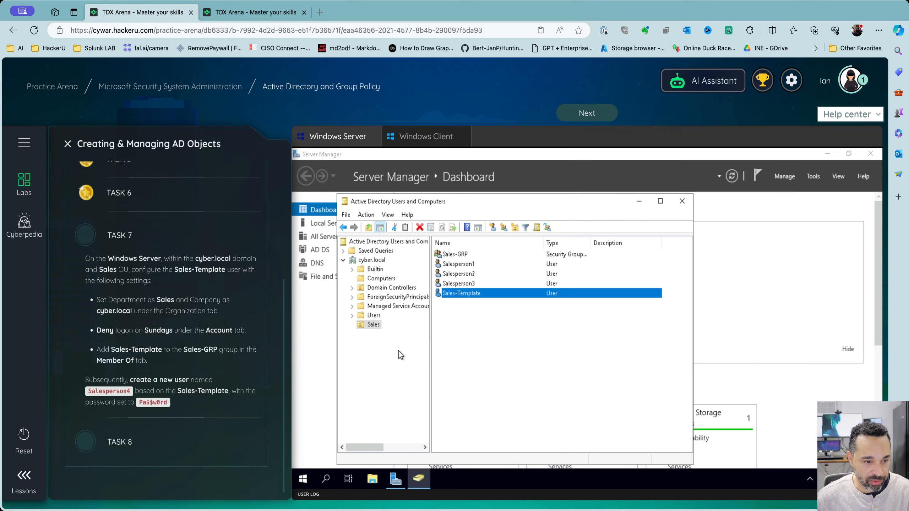
Copy Sales-Template into a new user Salesperson4, using Salesperson4 as first and logon name, with the account password
{"action": "right_click", "coordinate": [474, 291]}
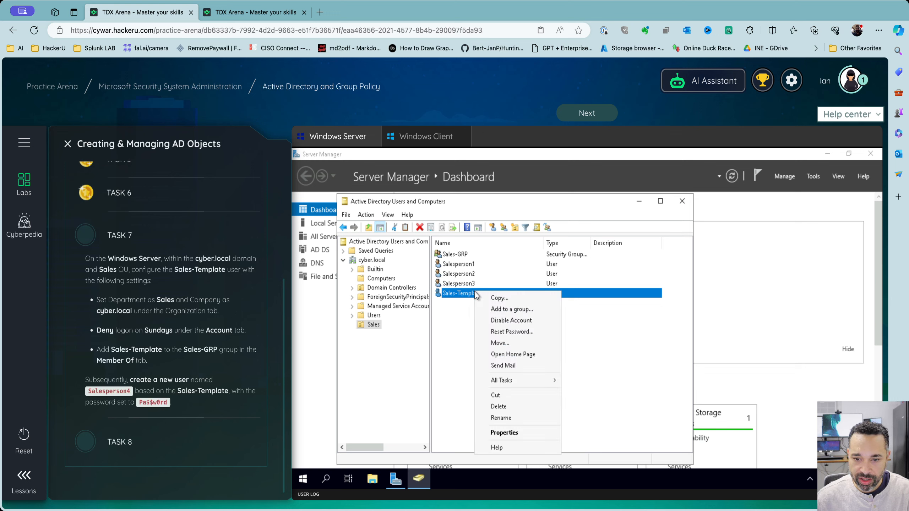
{"action": "left_click", "coordinate": [500, 298]}
{"action": "type", "text": "Salespe"}
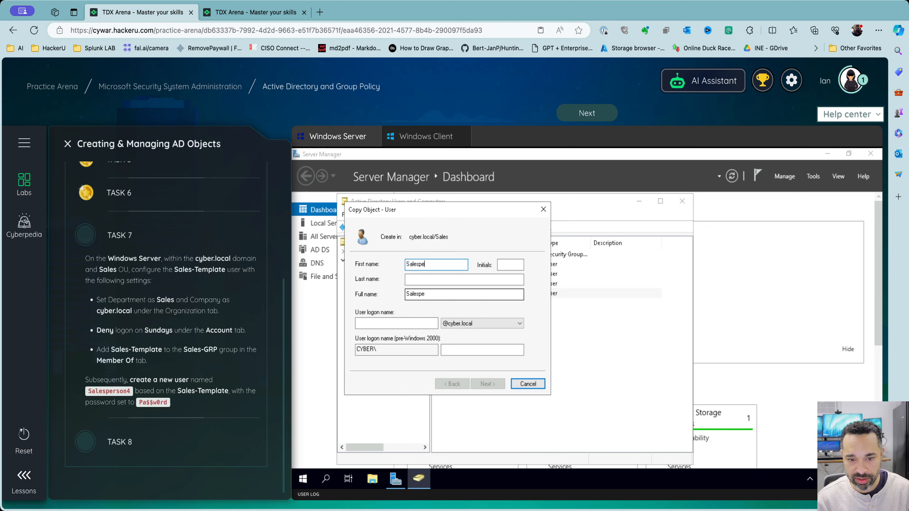
{"action": "type", "text": "rson4"}
{"action": "key", "text": "Tab"}
{"action": "key", "text": "Tab"}
{"action": "key", "text": "Tab"}
{"action": "key", "text": "Tab"}
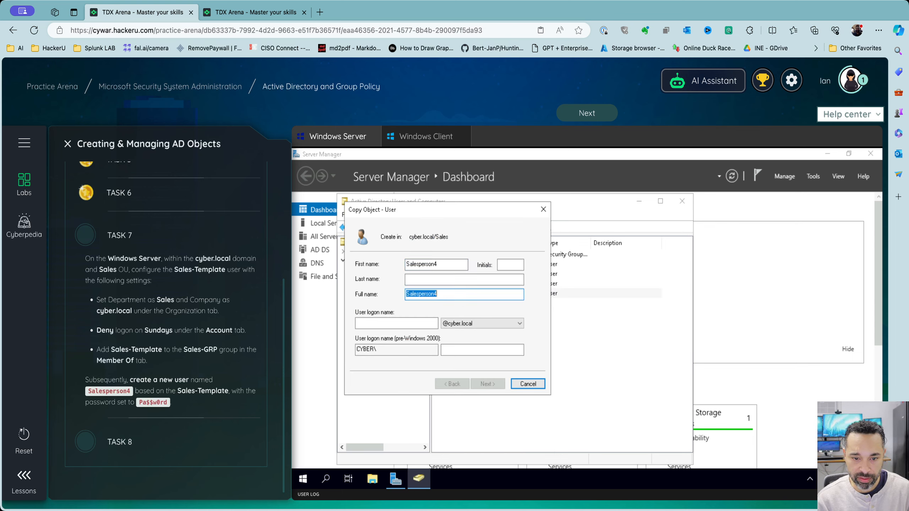
{"action": "type", "text": "S"}
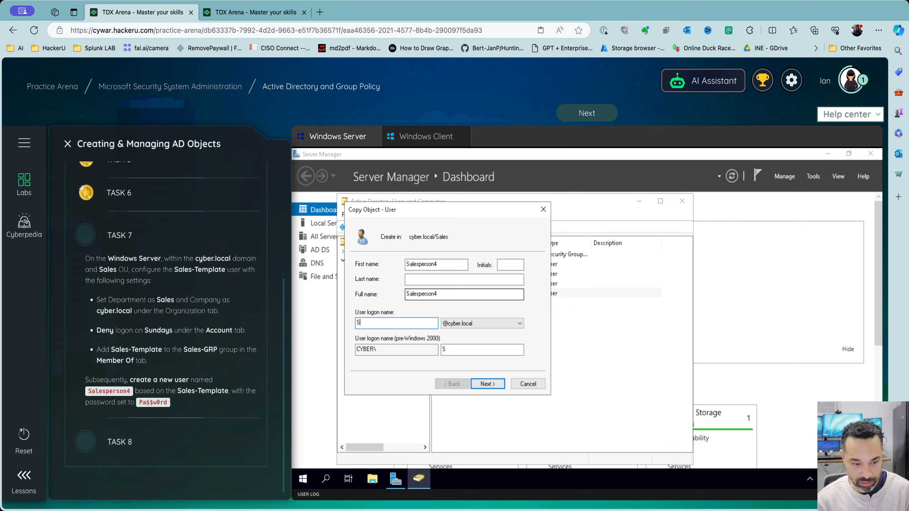
{"action": "type", "text": "al"}
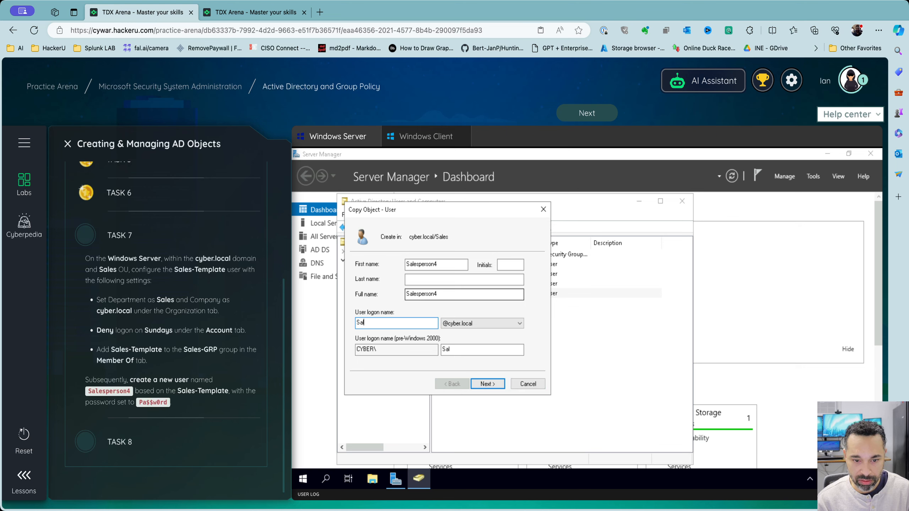
{"action": "type", "text": "esperson4"}
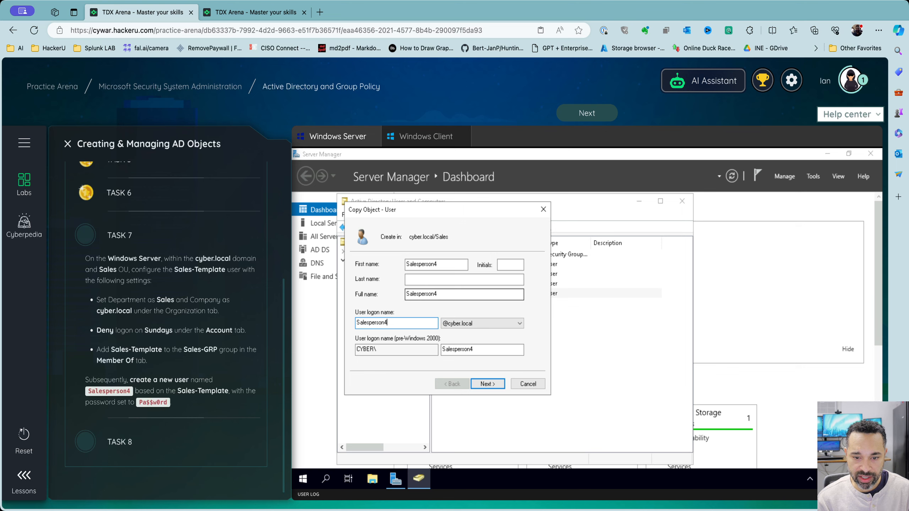
{"action": "key", "text": "Return"}
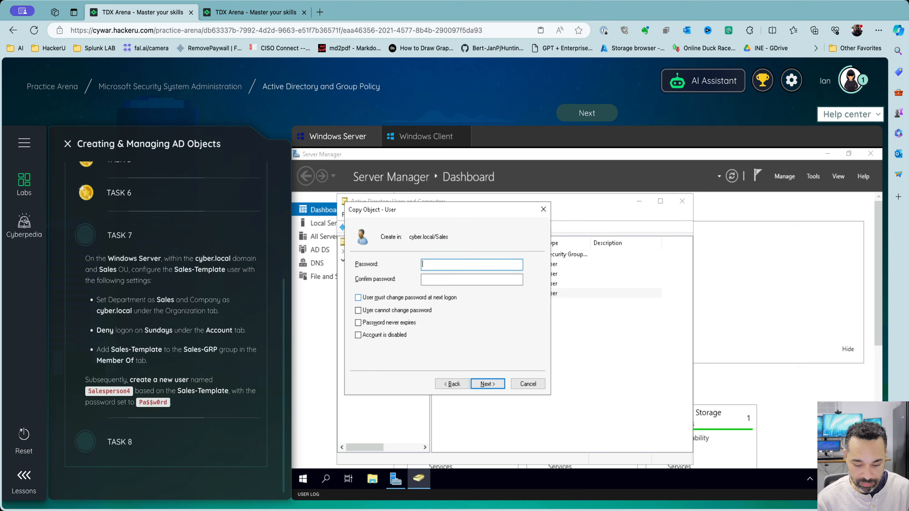
{"action": "type", "text": "Pa$$w0rd"}
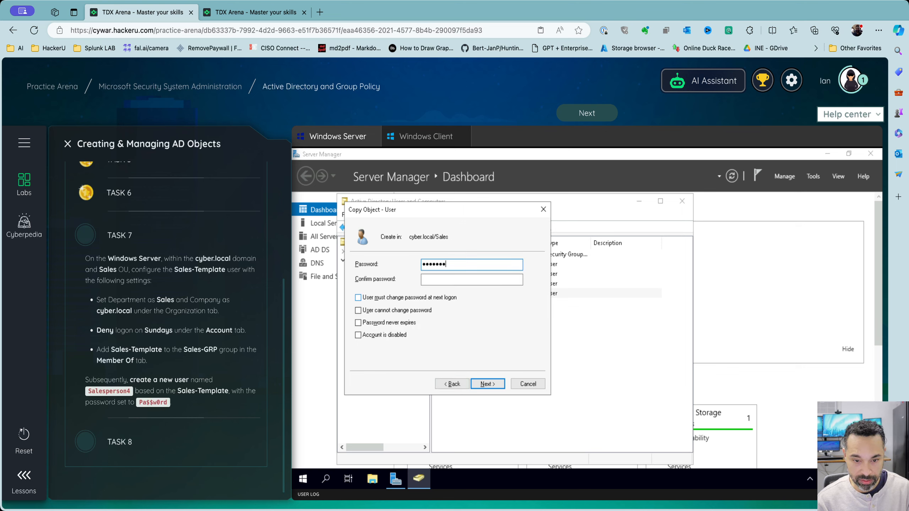
{"action": "key", "text": "Tab"}
{"action": "type", "text": "Pa$$w0rd"}
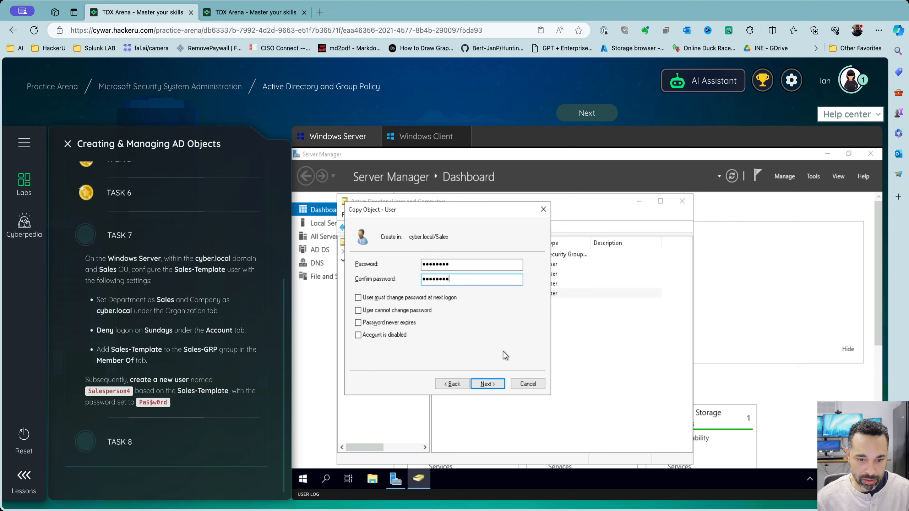
{"action": "left_click", "coordinate": [487, 384]}
{"action": "left_click", "coordinate": [502, 385]}
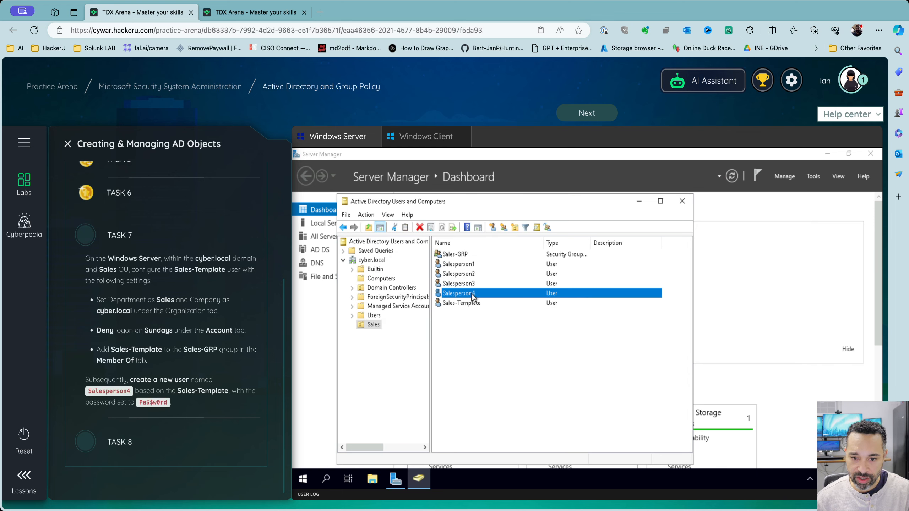
{"action": "right_click", "coordinate": [471, 293]}
{"action": "left_click", "coordinate": [527, 434]}
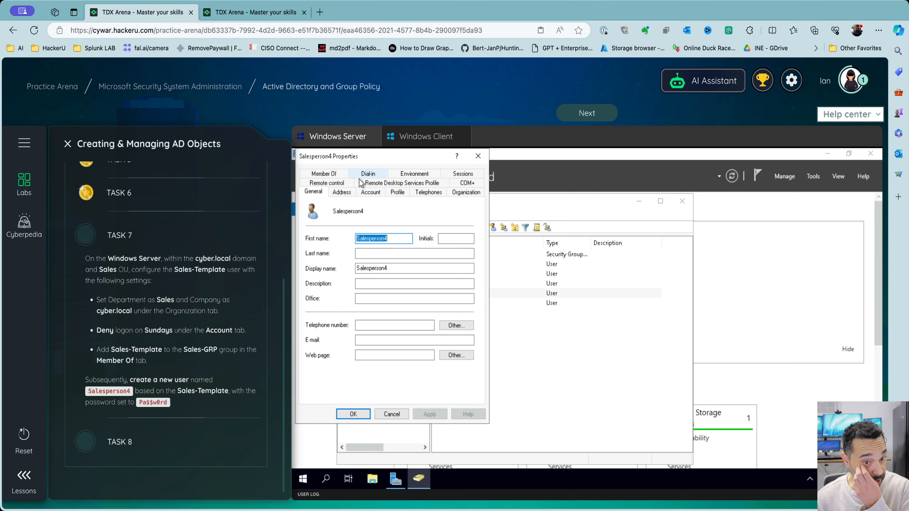
{"action": "left_click", "coordinate": [460, 194]}
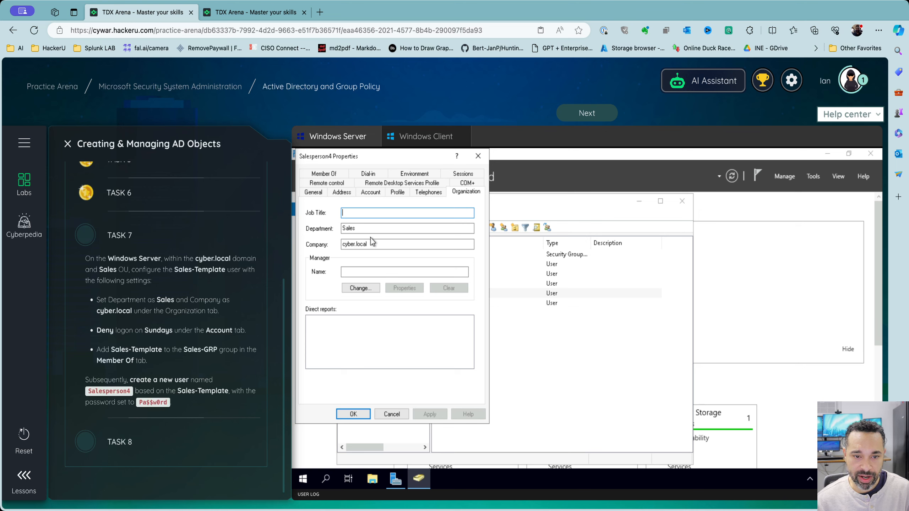
{"action": "left_click", "coordinate": [324, 174]}
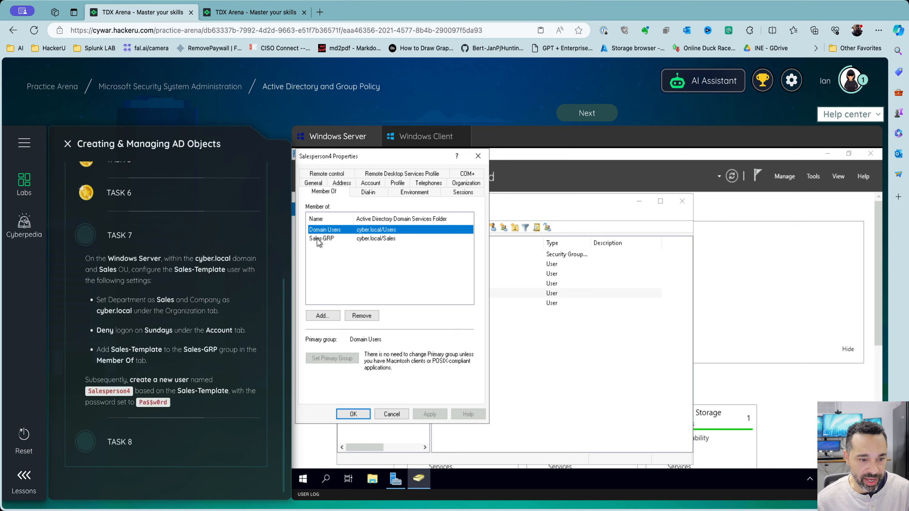
{"action": "left_click", "coordinate": [363, 184]}
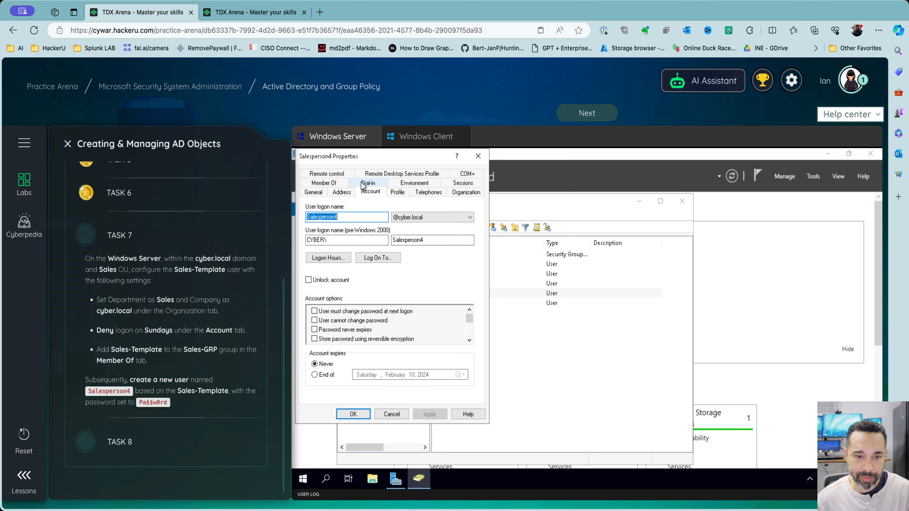
{"action": "left_click", "coordinate": [328, 259]}
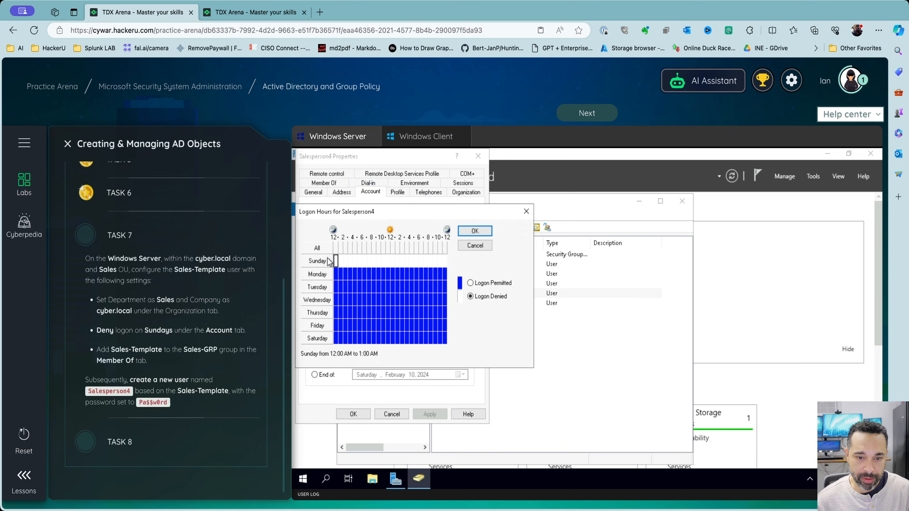
{"action": "left_click", "coordinate": [474, 231]}
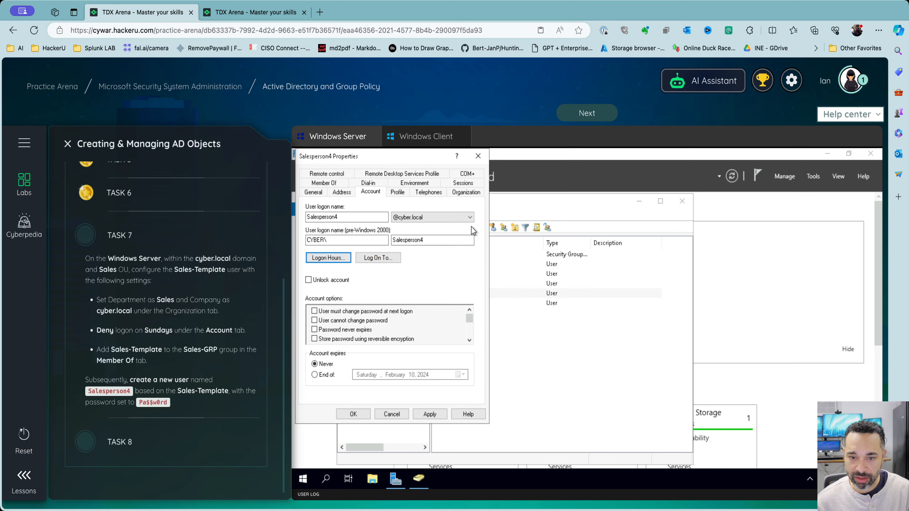
Close the Salesperson4 properties, submit Task 7, and bring up Salesperson1's properties
{"action": "left_click", "coordinate": [353, 415]}
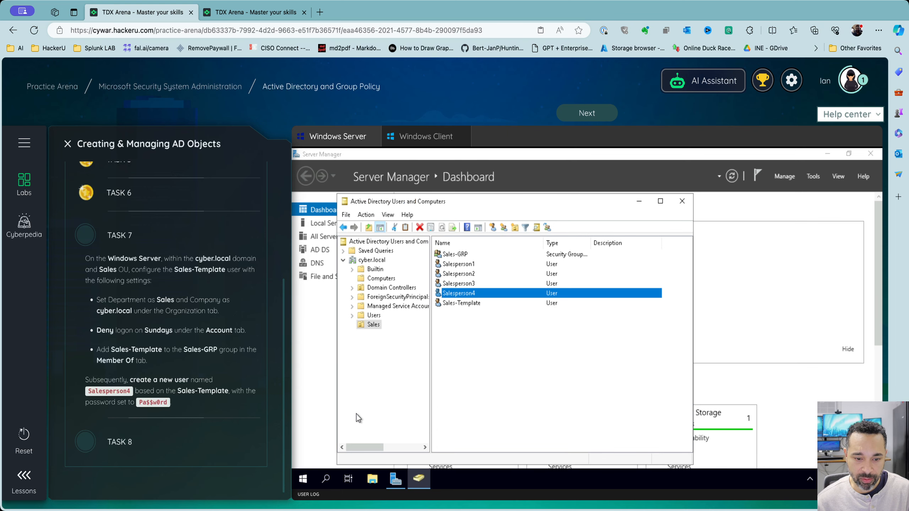
{"action": "left_click", "coordinate": [586, 114]}
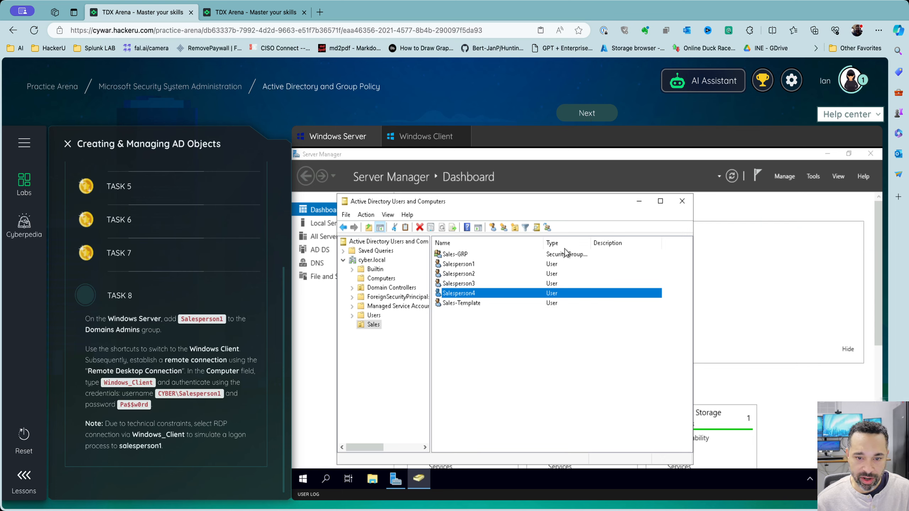
{"action": "left_click", "coordinate": [463, 265]}
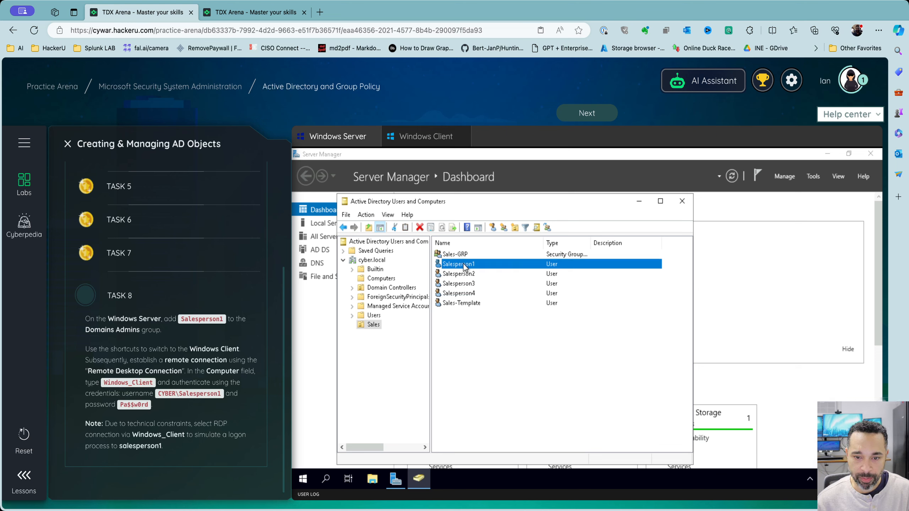
{"action": "right_click", "coordinate": [463, 264]}
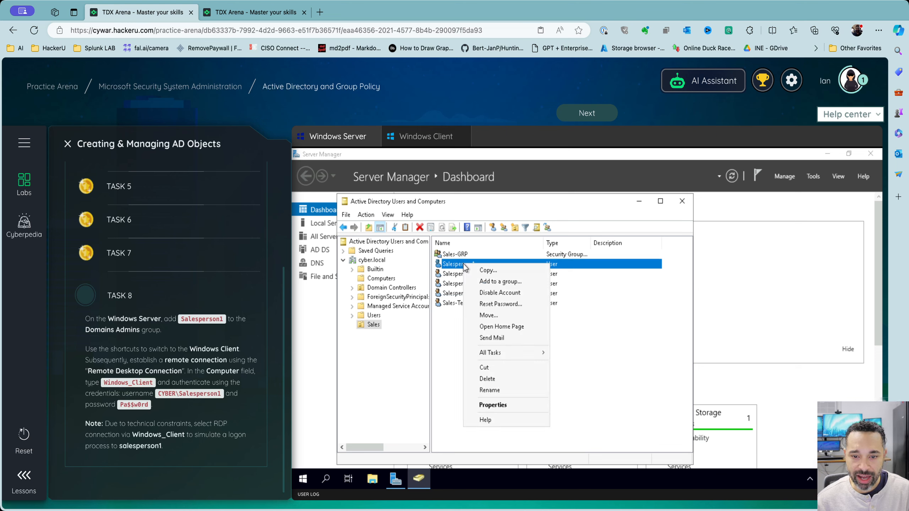
{"action": "left_click", "coordinate": [492, 406]}
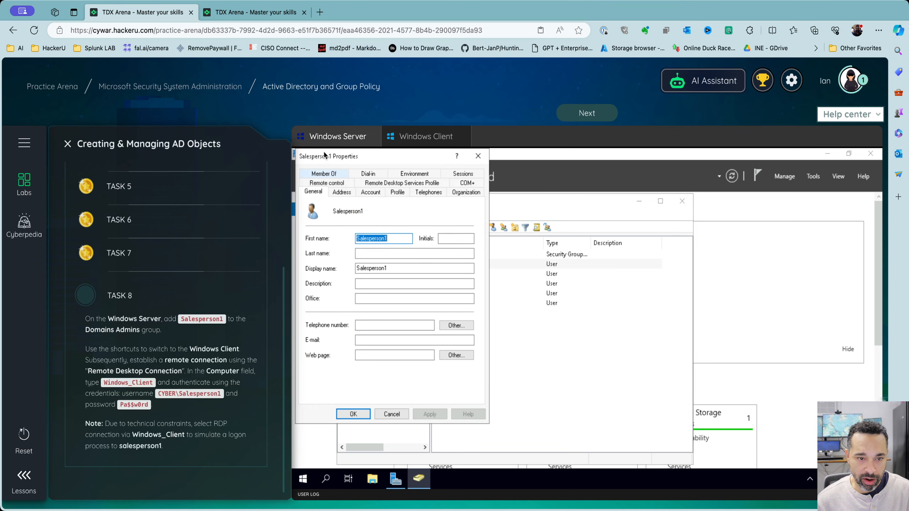
Add Salesperson1 to the Domain Admins group and apply the change
{"action": "left_click", "coordinate": [324, 174]}
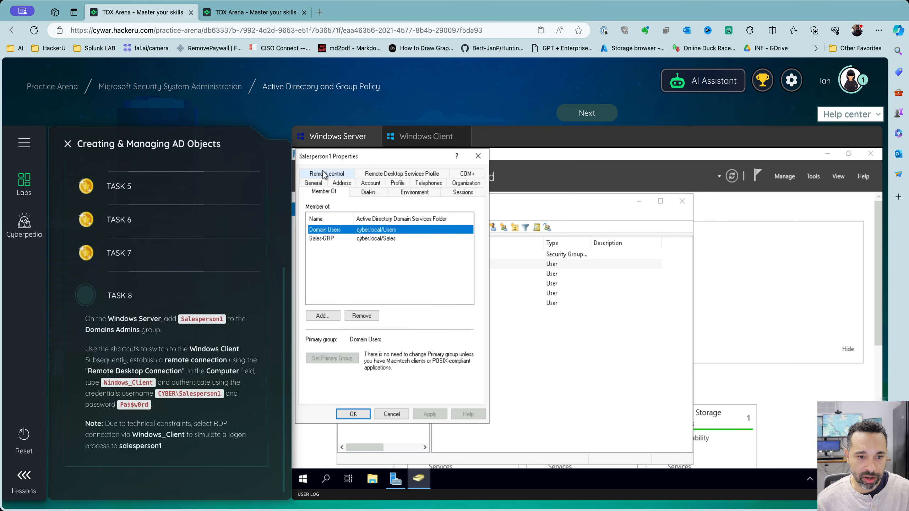
{"action": "left_click", "coordinate": [323, 316]}
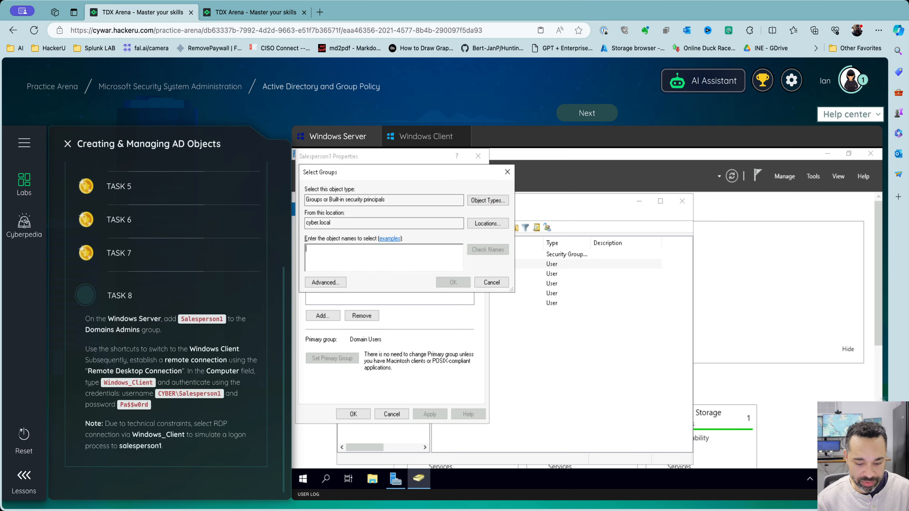
{"action": "type", "text": "Domain Admins"}
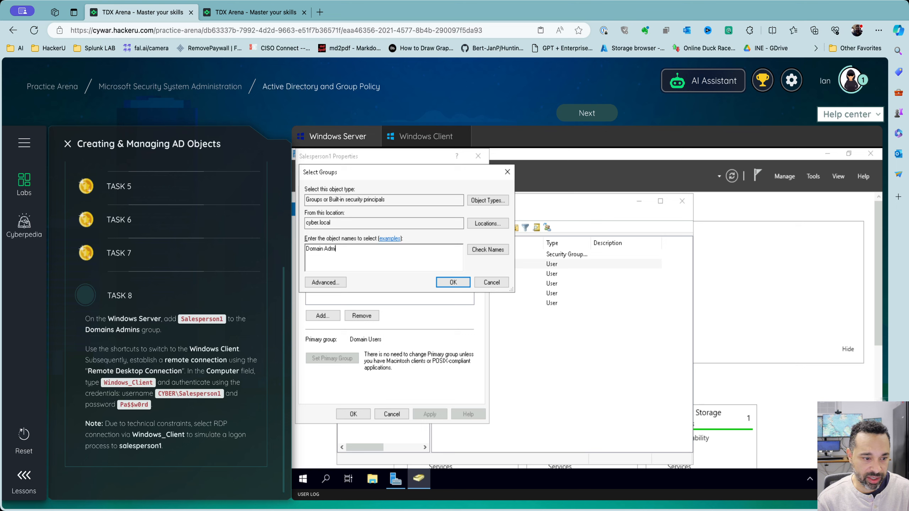
{"action": "left_click", "coordinate": [487, 249]}
{"action": "left_click", "coordinate": [463, 282]}
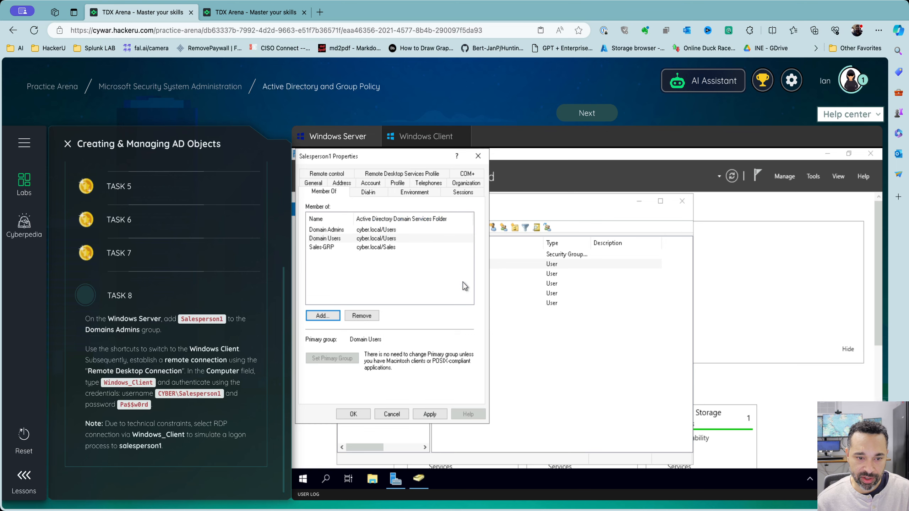
{"action": "left_click", "coordinate": [429, 411]}
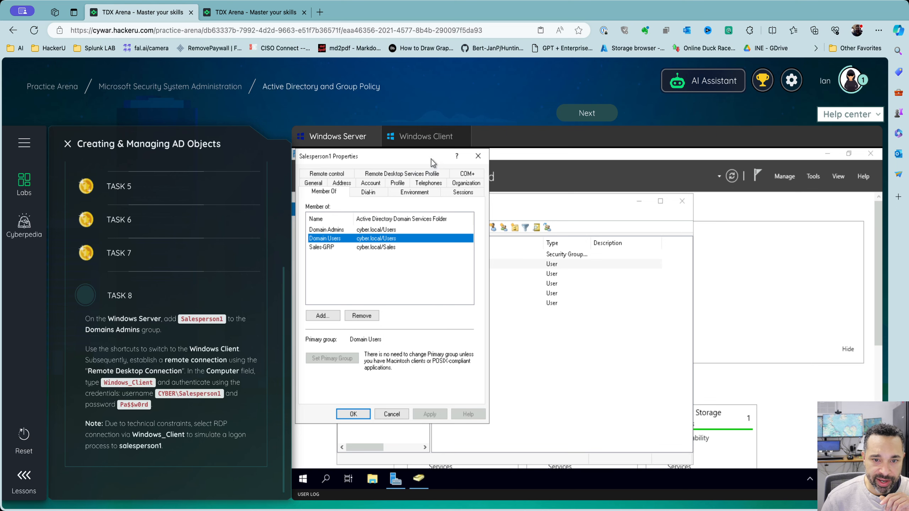
On the Windows Client machine, allow network discovery and launch Remote Desktop Connection
{"action": "left_click", "coordinate": [426, 137]}
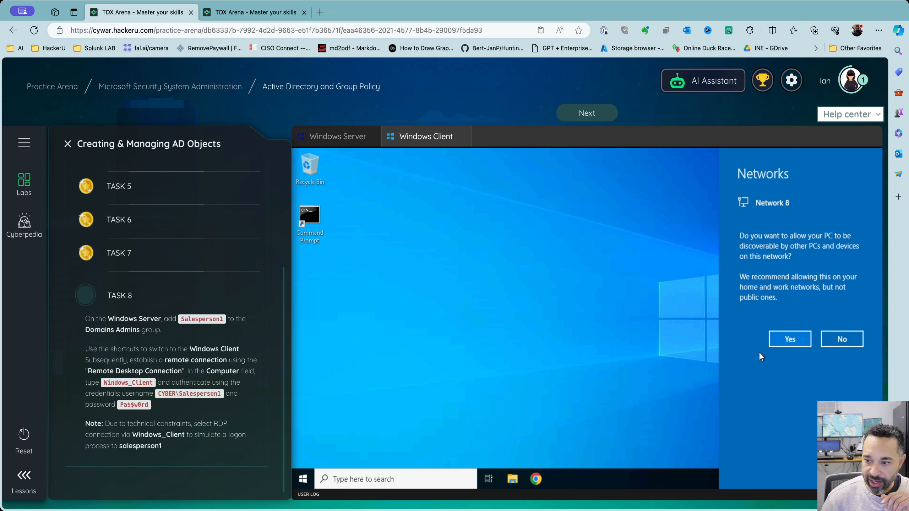
{"action": "left_click", "coordinate": [774, 344]}
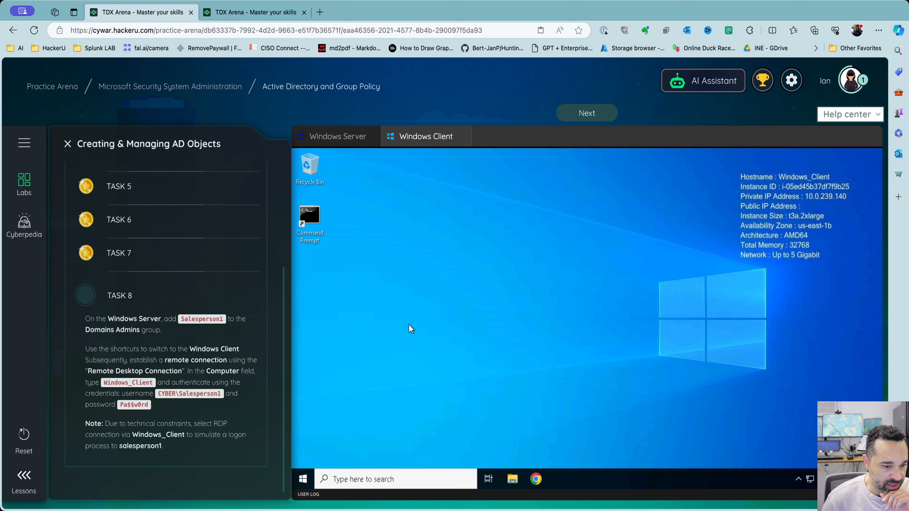
{"action": "left_click", "coordinate": [377, 476]}
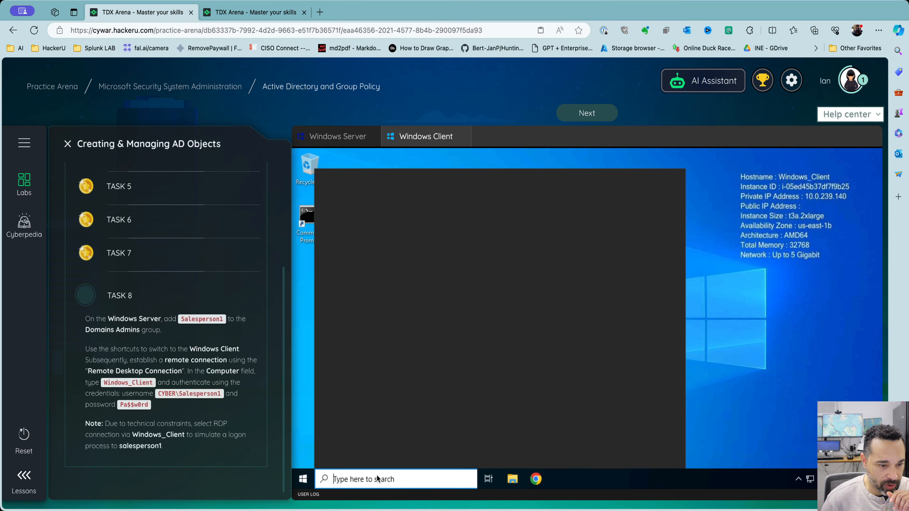
{"action": "type", "text": "remote"}
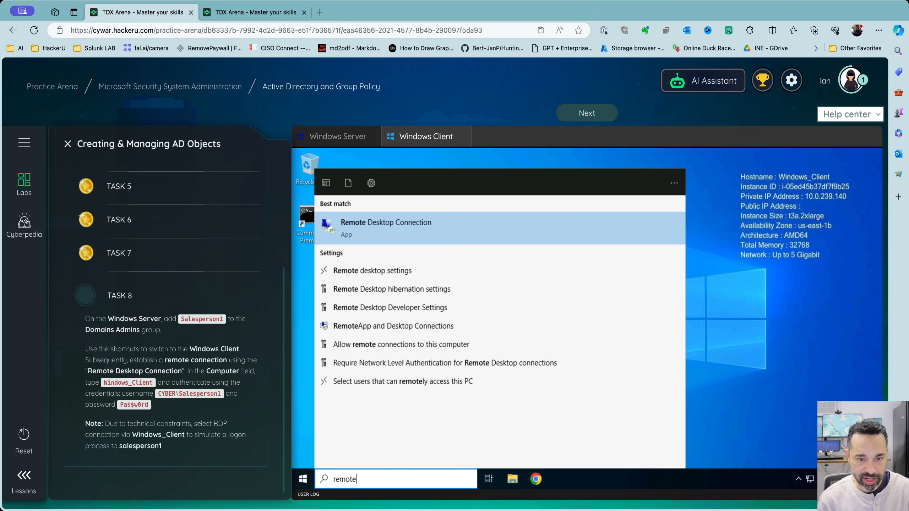
{"action": "key", "text": "Return"}
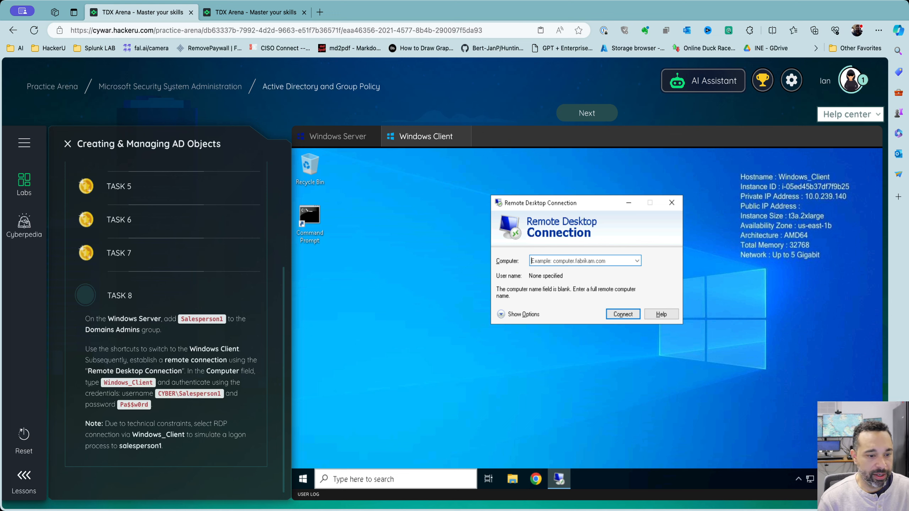
Connect to windows_client, entering user name cyber\salesperson1 and the account password
{"action": "type", "text": "win"}
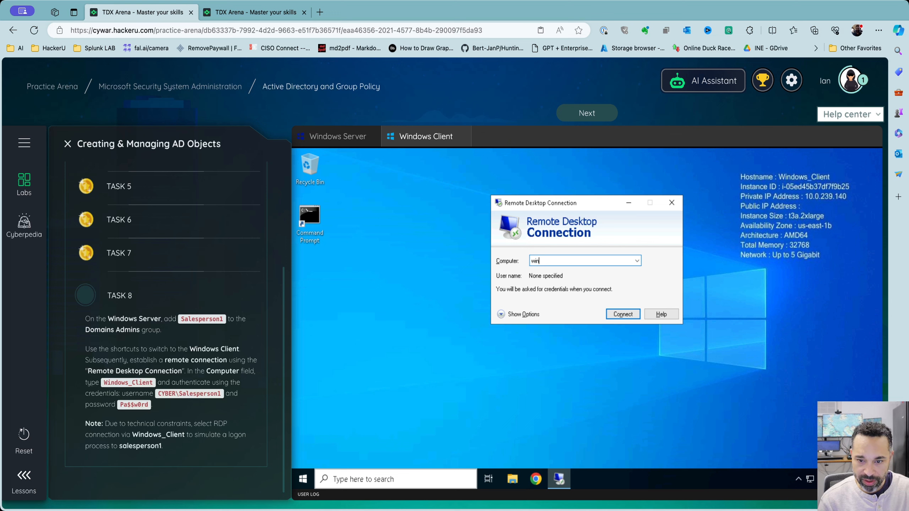
{"action": "type", "text": "dows_client"}
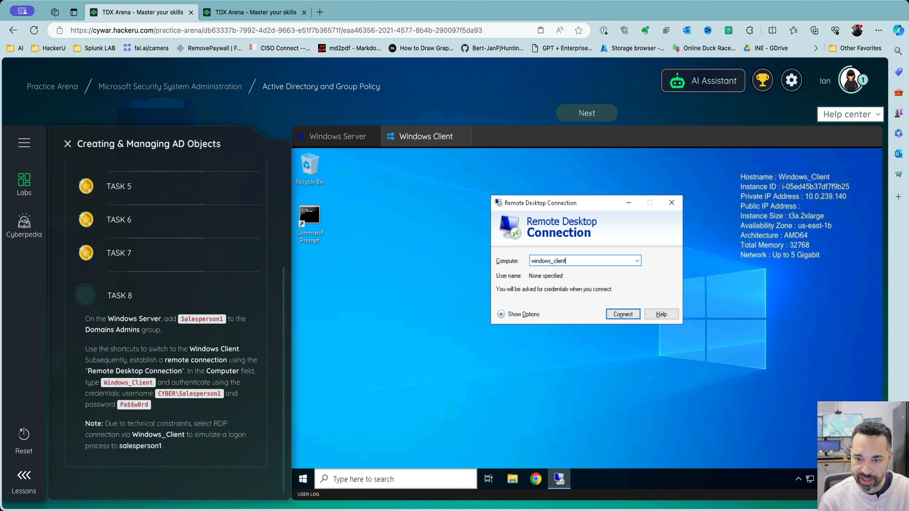
{"action": "key", "text": "Return"}
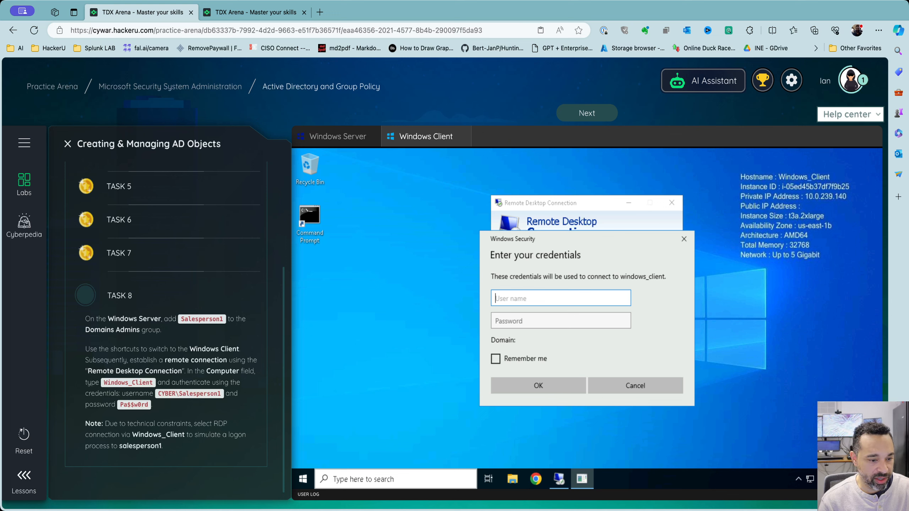
{"action": "type", "text": "c"}
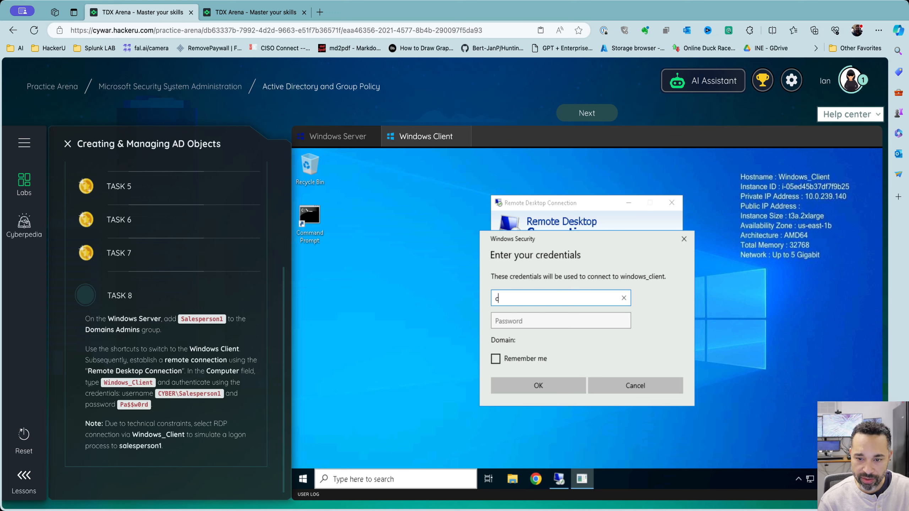
{"action": "type", "text": "yber\\"}
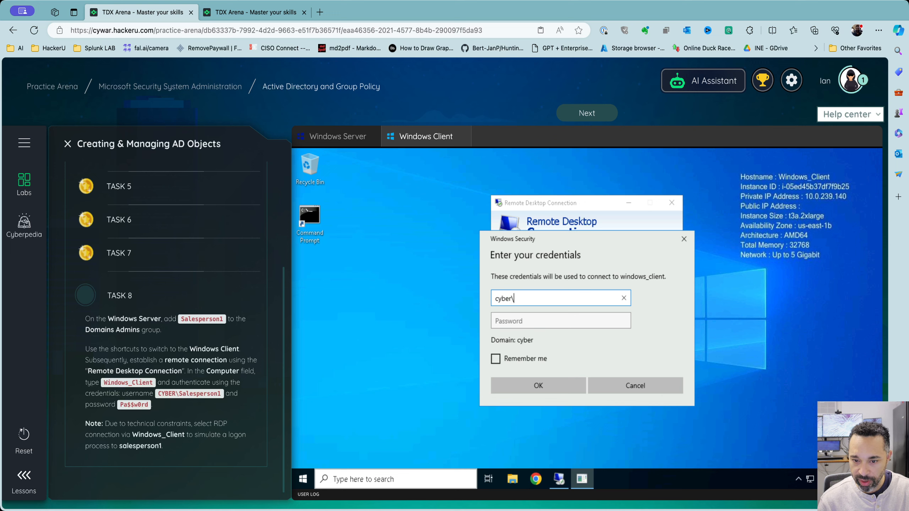
{"action": "type", "text": "salesperson1"}
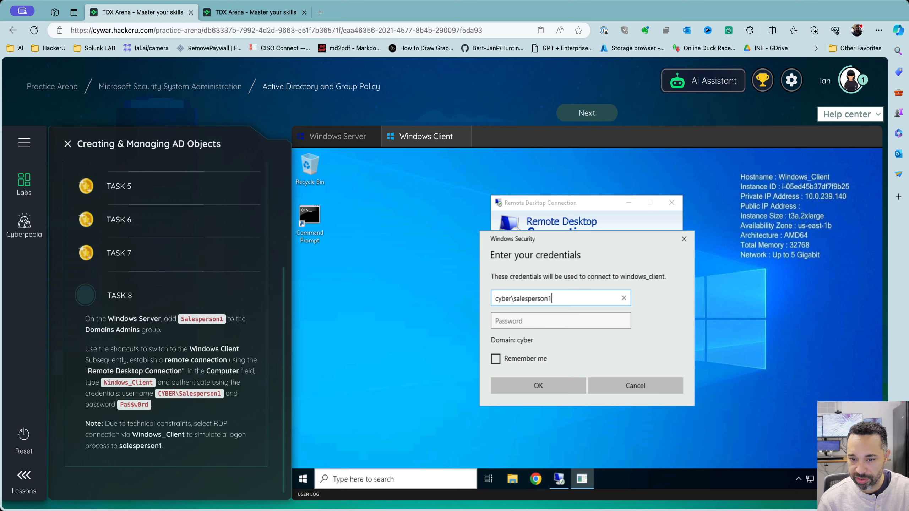
{"action": "key", "text": "Tab"}
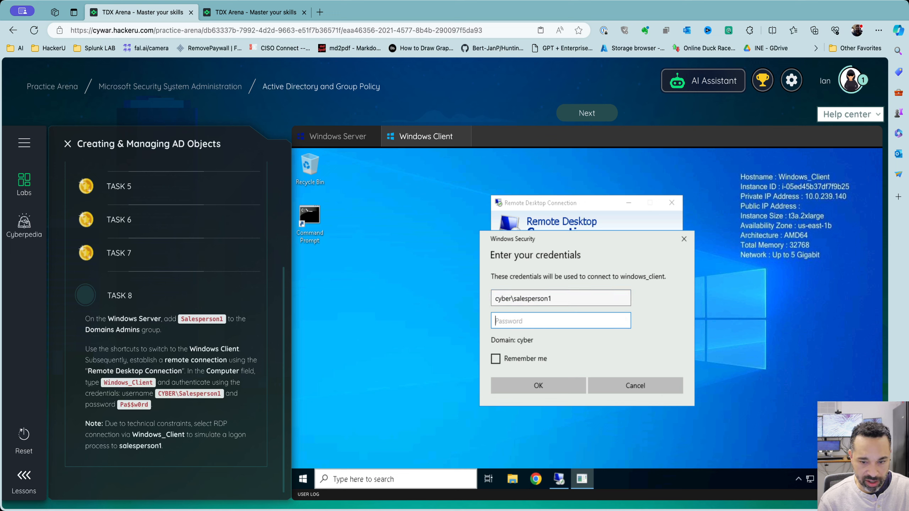
{"action": "type", "text": "Pa$$"}
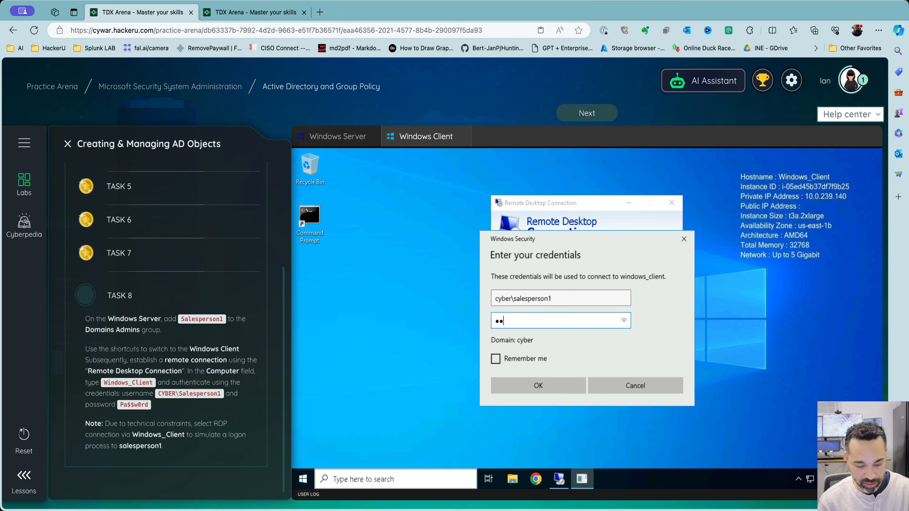
{"action": "type", "text": "w0rd"}
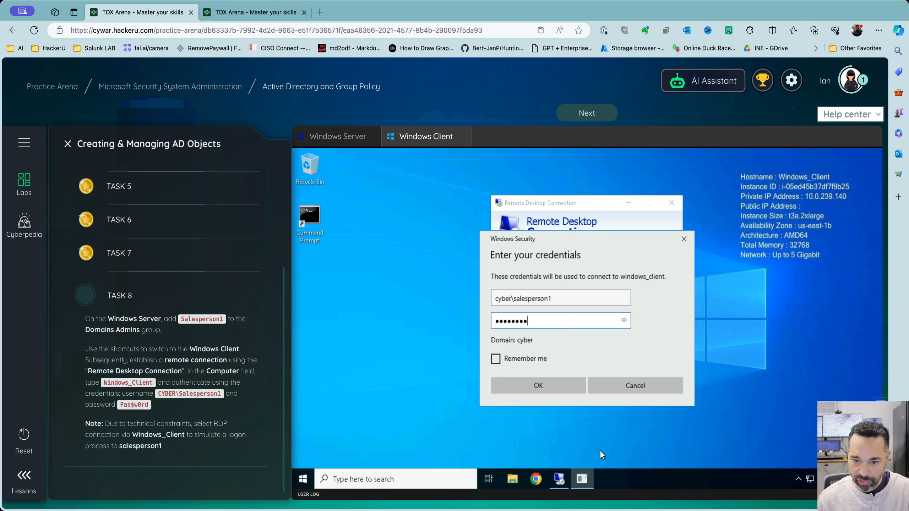
Submit the Windows Security credentials to sign in to windows_client
{"action": "left_click", "coordinate": [538, 383]}
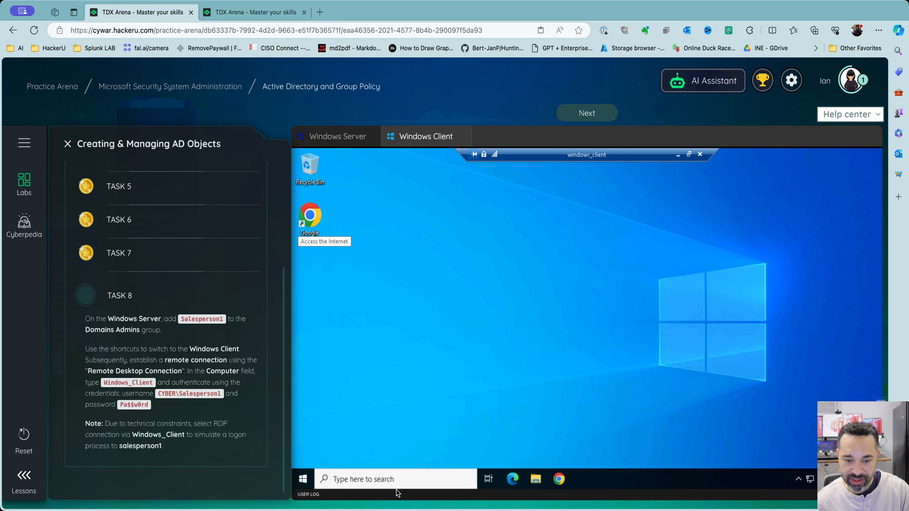
Run whoami in Command Prompt to confirm cyber\salesperson1, then advance the lab to the rating screen
{"action": "left_click", "coordinate": [390, 480]}
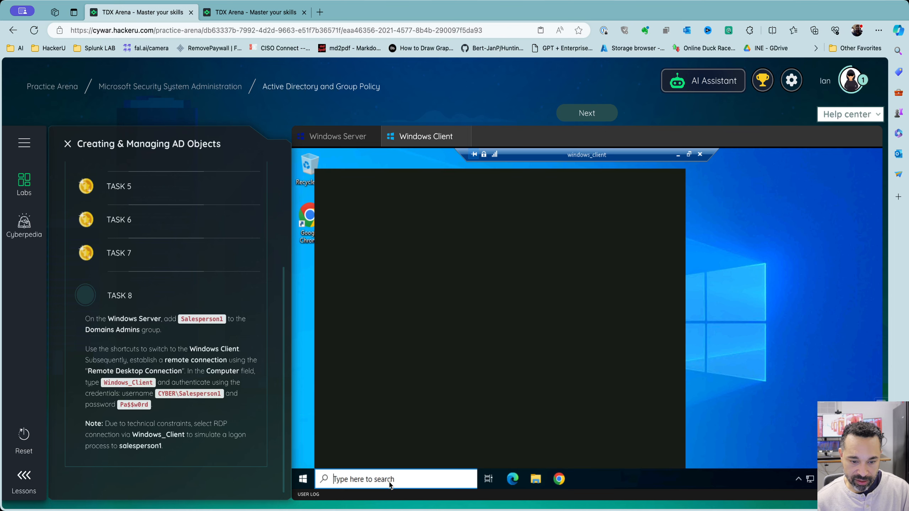
{"action": "type", "text": "cmd"}
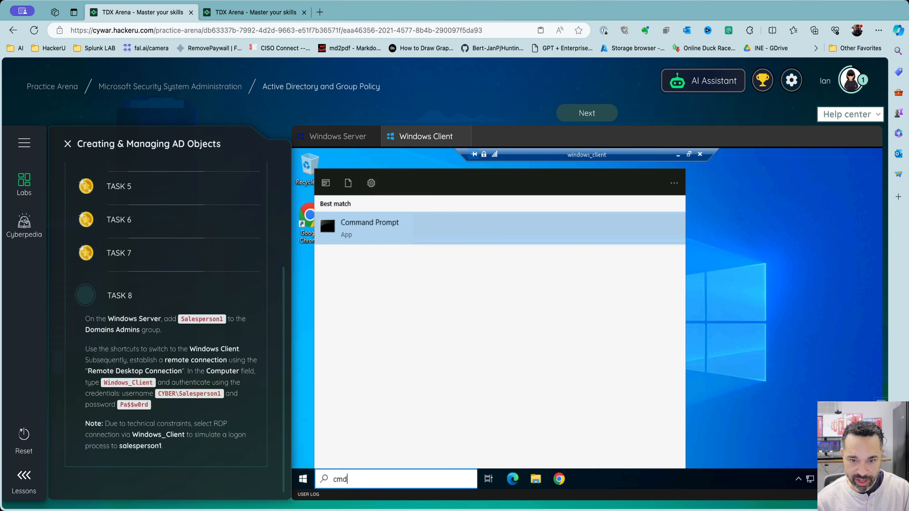
{"action": "key", "text": "Return"}
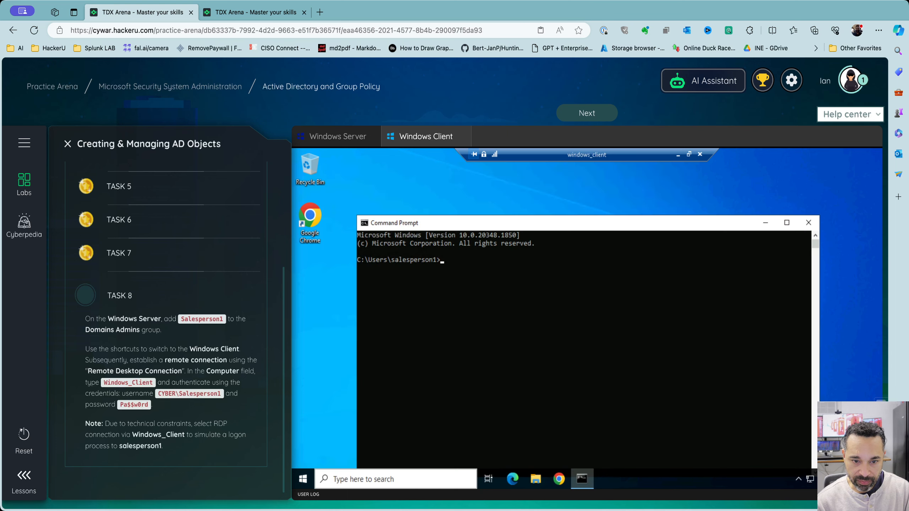
{"action": "type", "text": "whomai"}
{"action": "key", "text": "Return"}
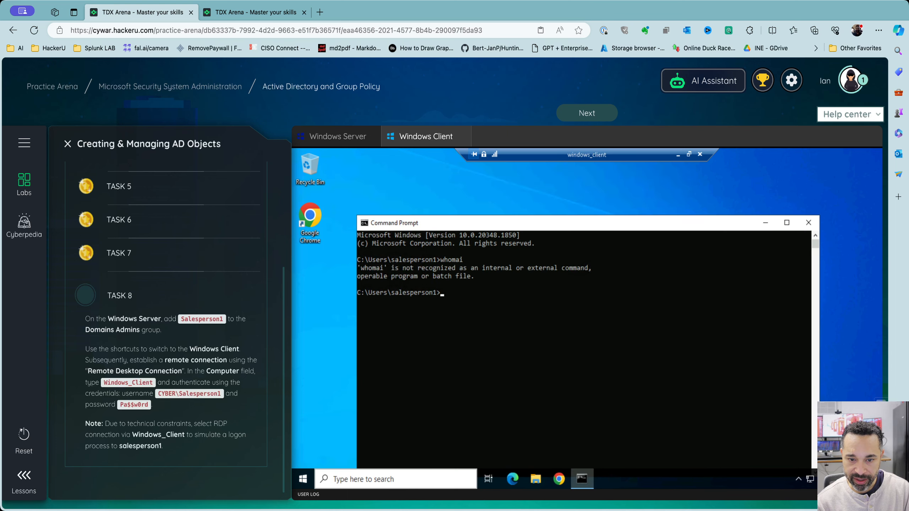
{"action": "type", "text": "whoami"}
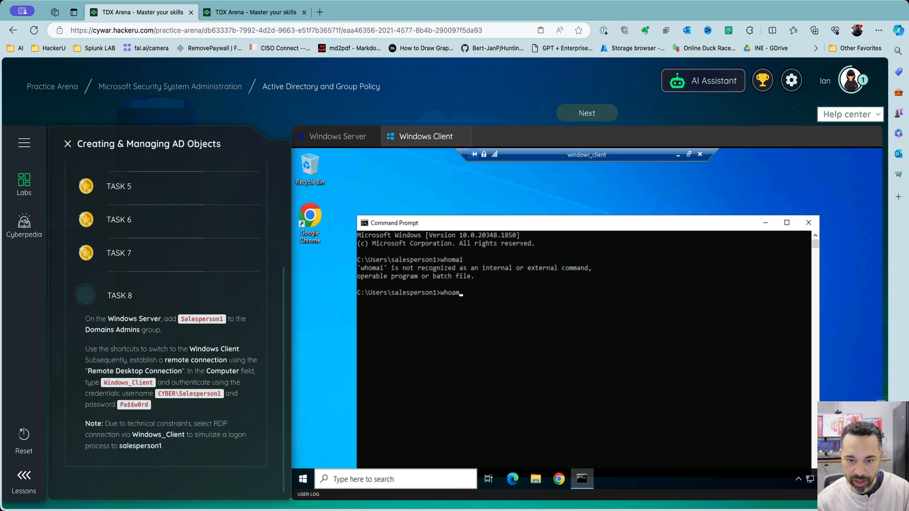
{"action": "key", "text": "Return"}
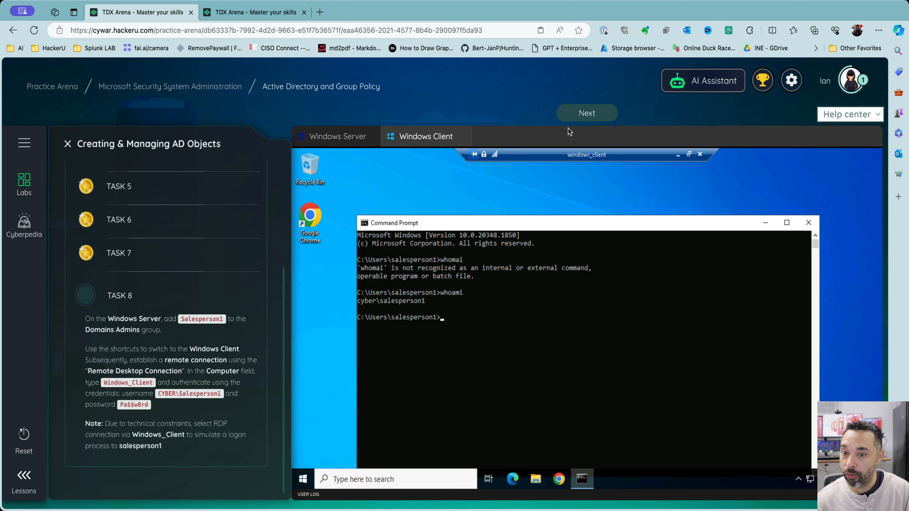
{"action": "left_click", "coordinate": [577, 120]}
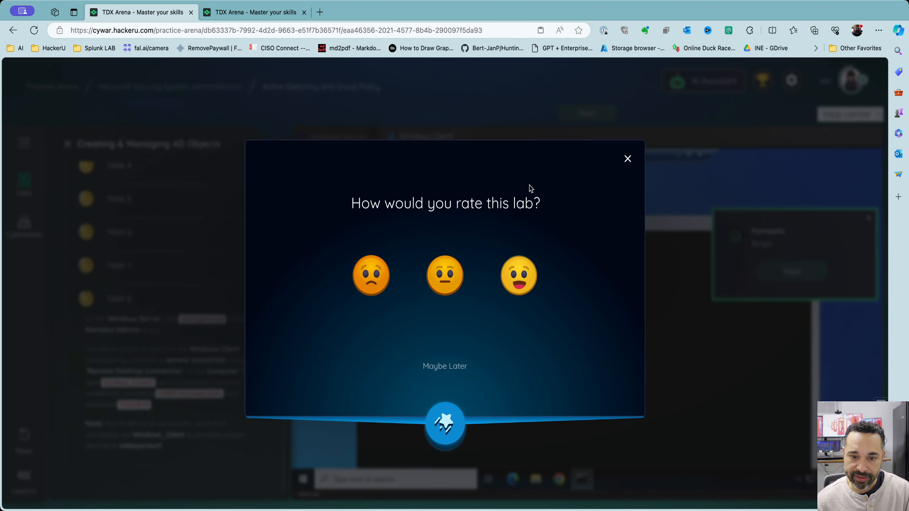